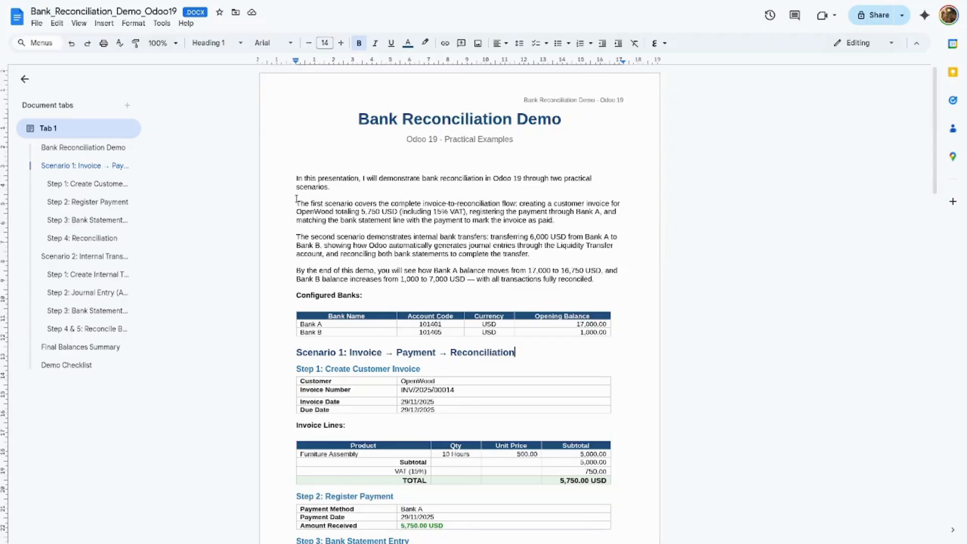
Step: Read the introductory paragraphs describing the invoice reconciliation scenario and the internal bank transfer scenario
left_click_drag(297, 203, 573, 227)
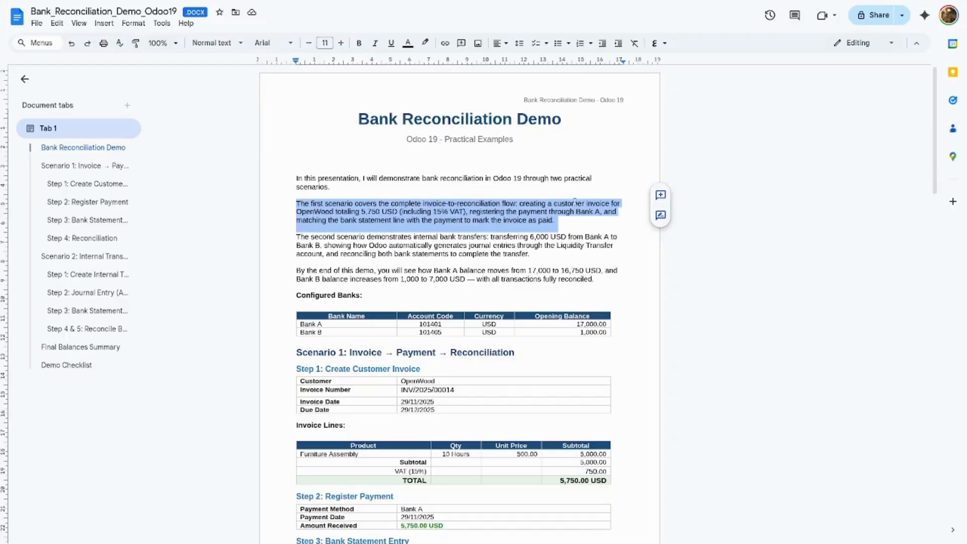
left_click(344, 211)
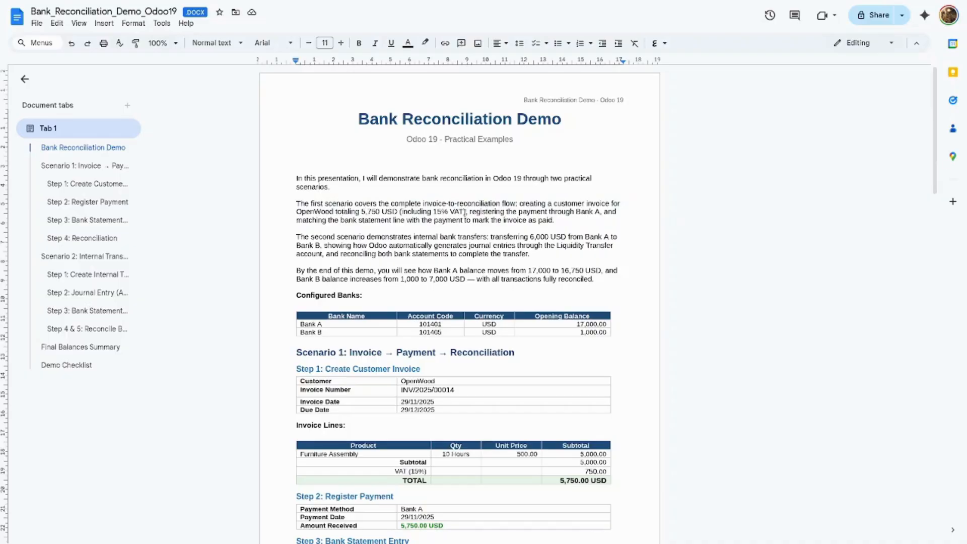
left_click(599, 212)
type(",")
double_click(510, 221)
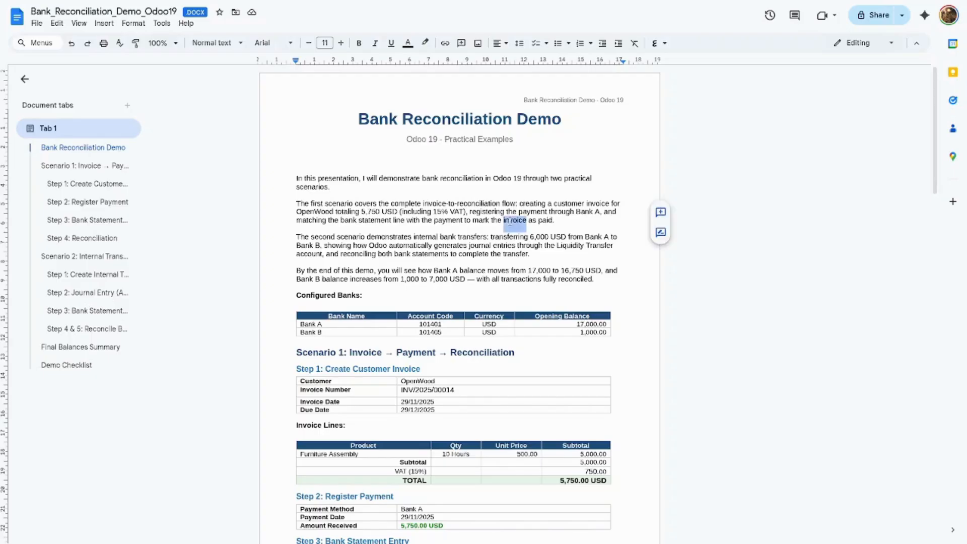
triple_click(509, 222)
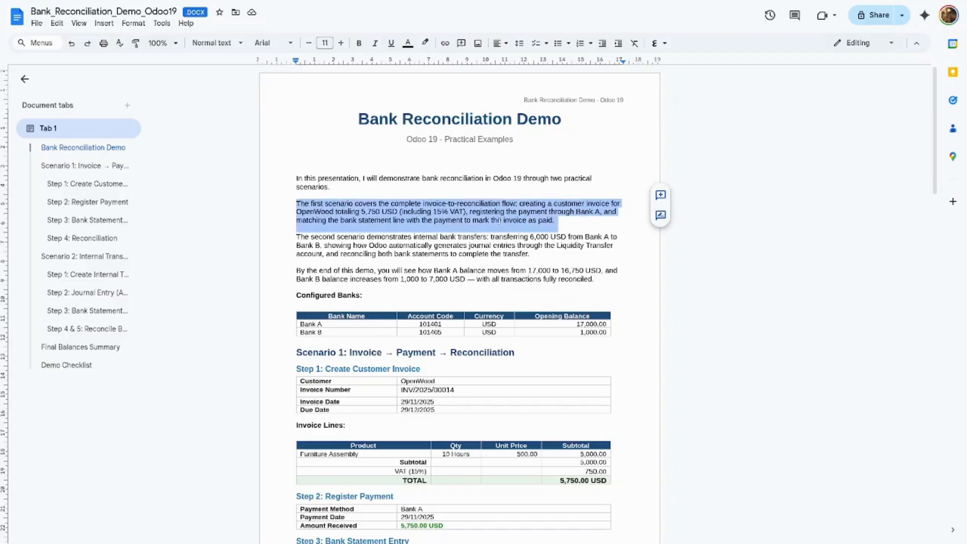
double_click(341, 236)
triple_click(341, 235)
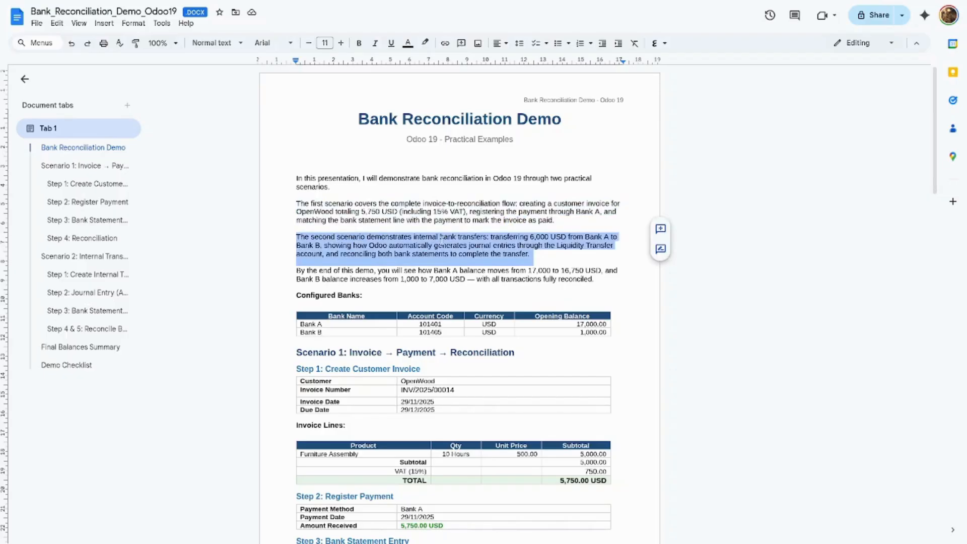
left_click(442, 241)
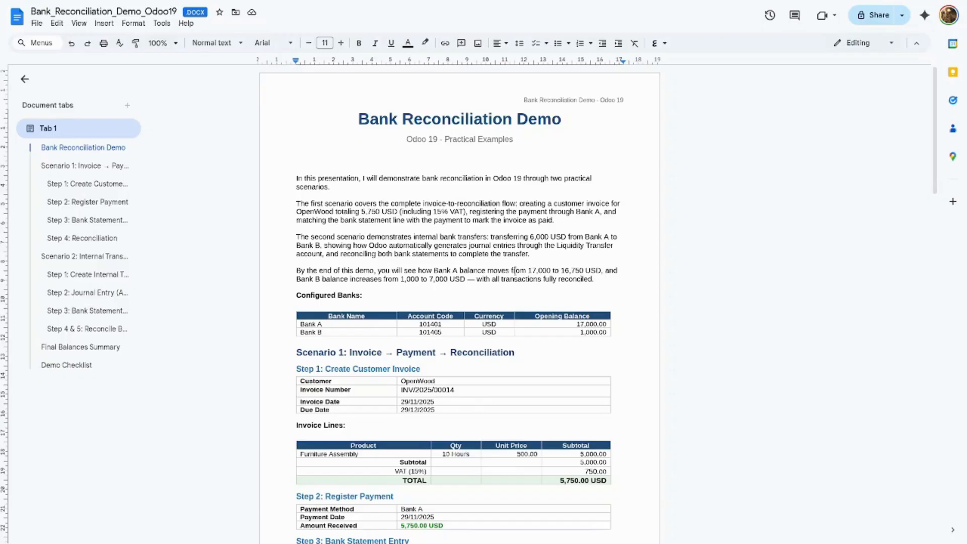
Step: Copy the invoice number INV/2025/00014 from the Step 1 customer invoice table under Scenario 1
scroll(506, 271, "down", 3)
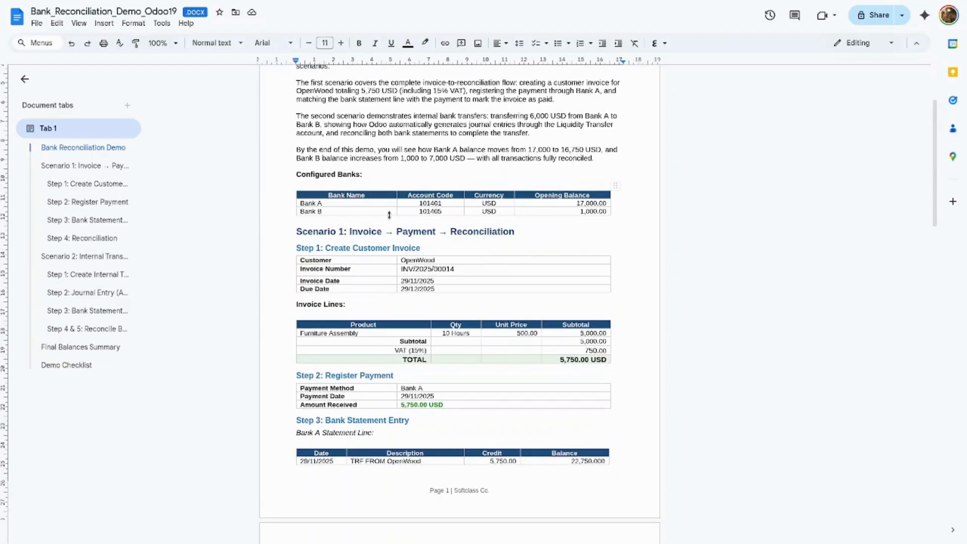
scroll(588, 212, "down", 1)
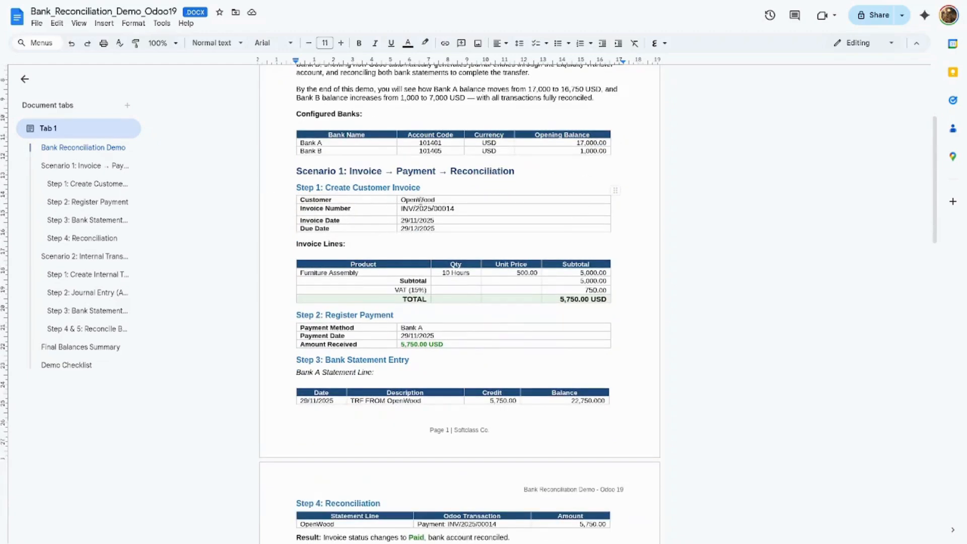
left_click(421, 207)
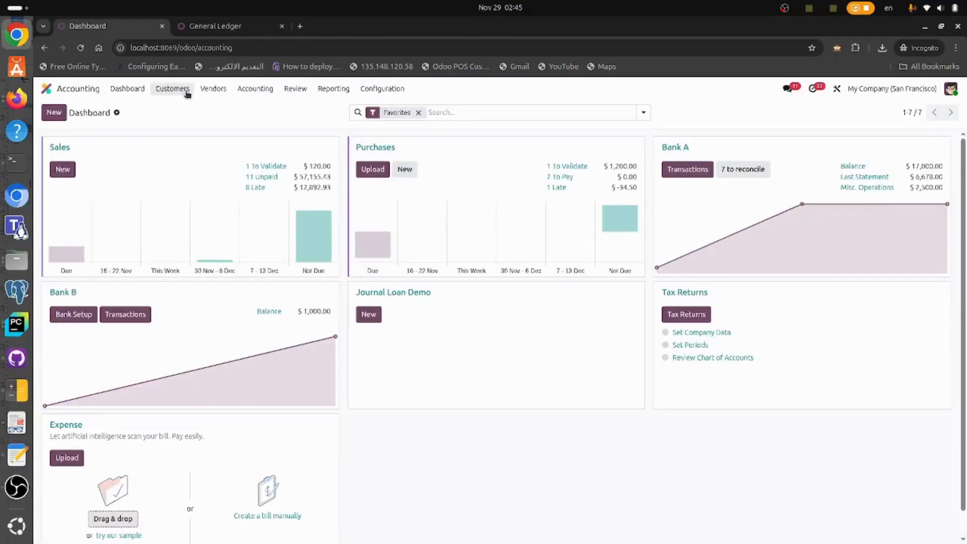
Step: Switch to Odoo Accounting, filter the customer invoices by invoice INV/2025/00014 and open the matching invoice
left_click(184, 89)
left_click(176, 109)
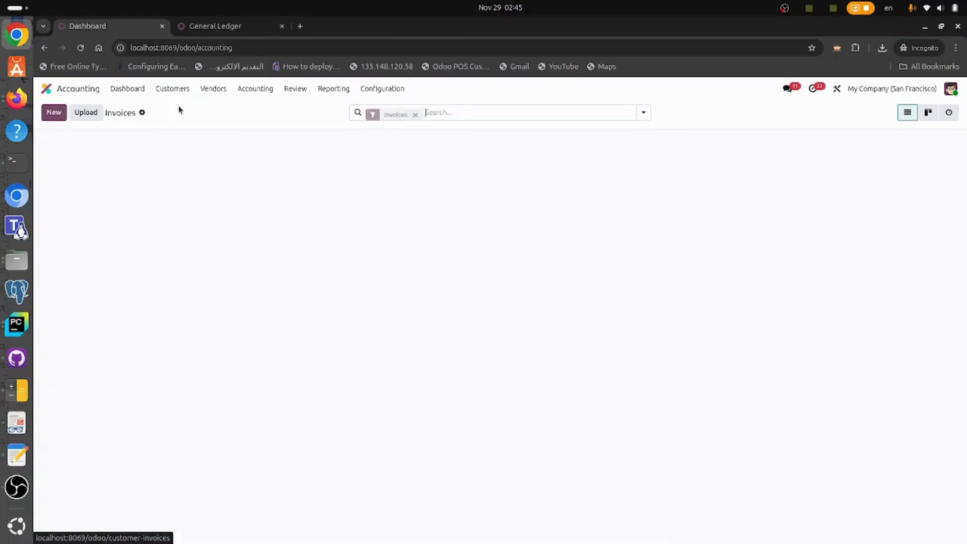
type("INV/2025/00014")
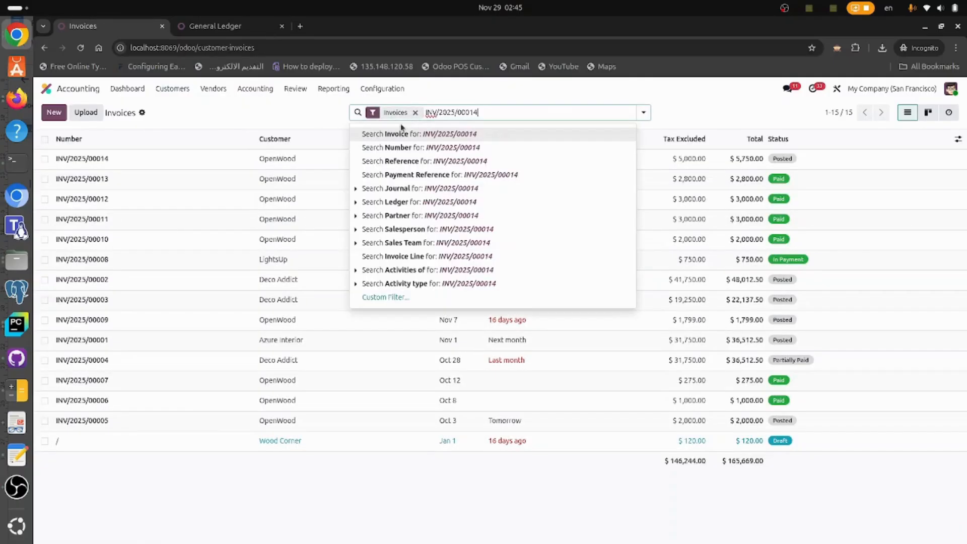
left_click(399, 132)
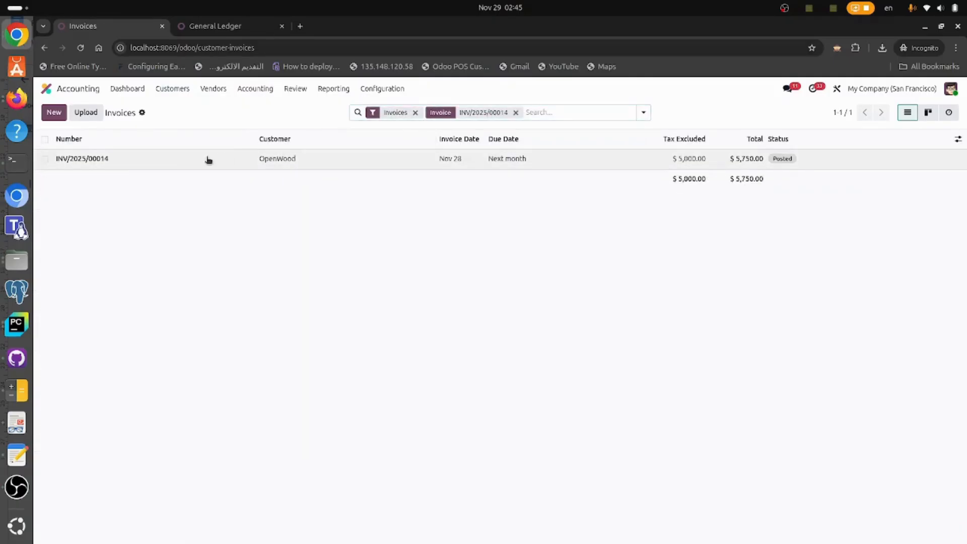
left_click(208, 159)
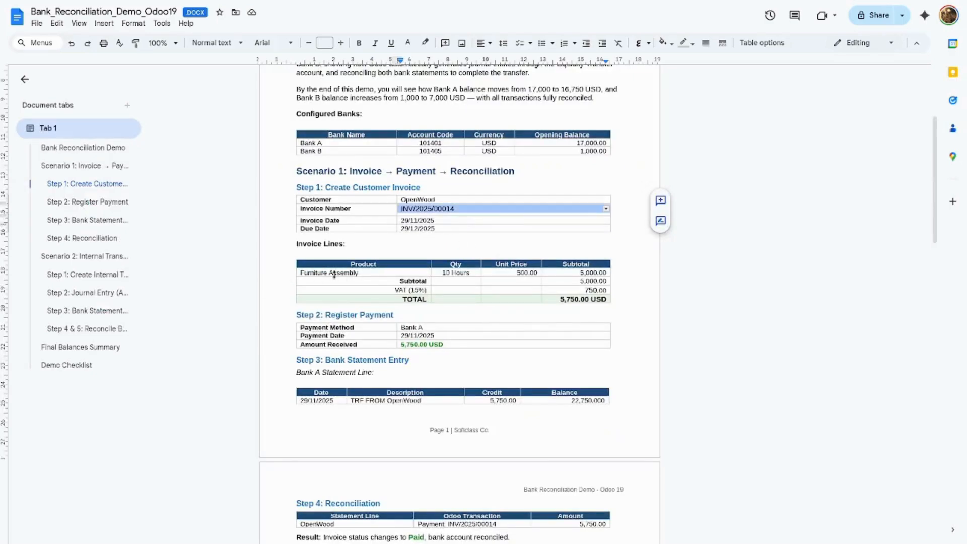
Step: Check the Step 2 payment details in the demo document and the Bank A and Bank B balances on the Odoo dashboard
left_click(411, 328)
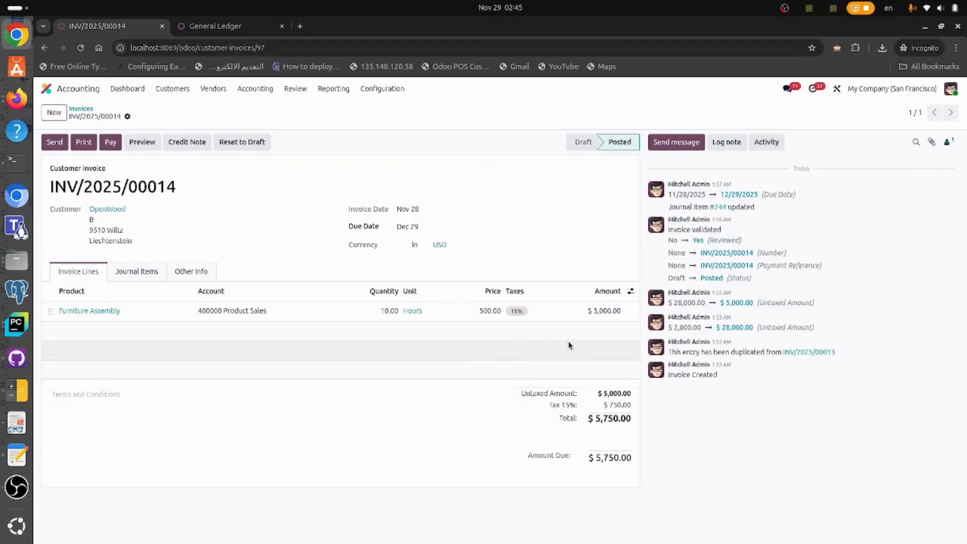
left_click(133, 93)
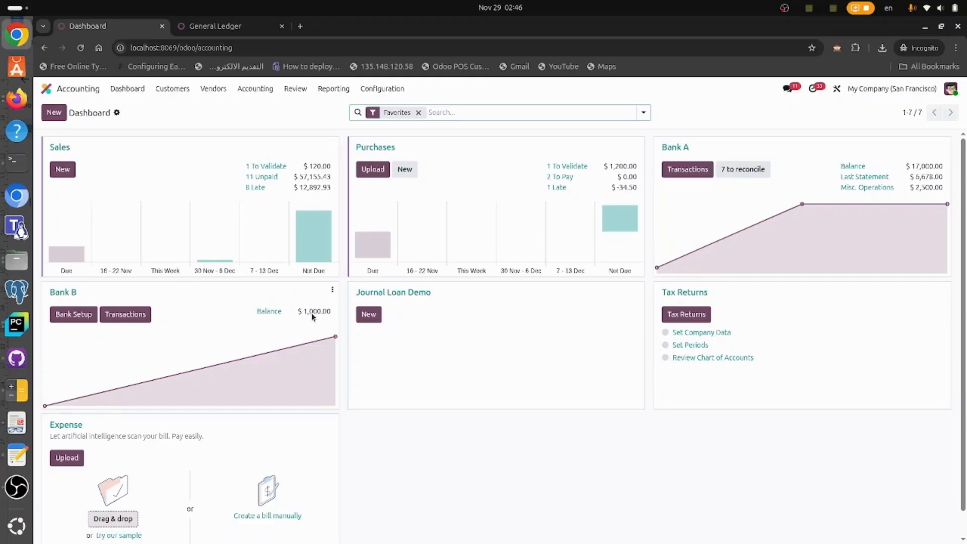
Step: Reopen customer invoice INV/2025/00014 and create its $5,750.00 payment in the Bank A journal as a Manual Payment
left_click(180, 90)
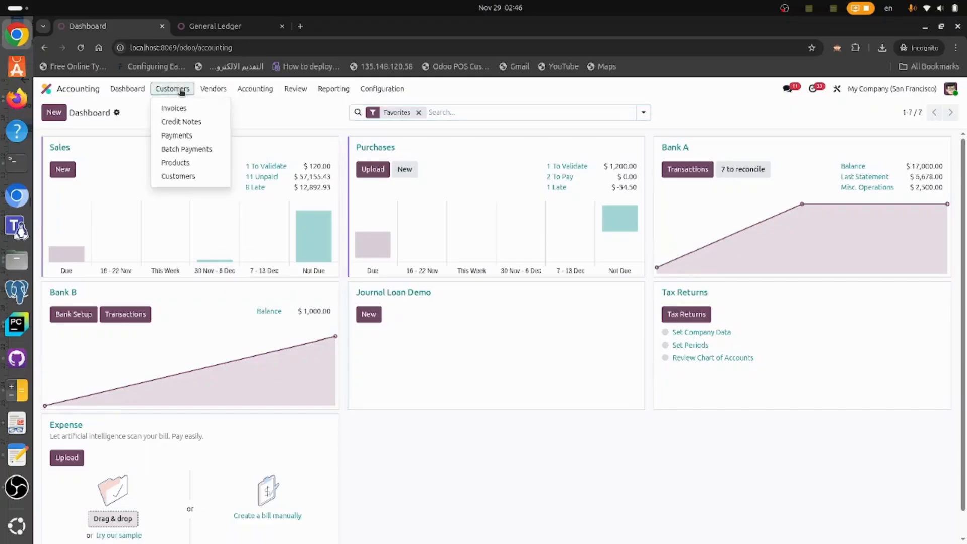
left_click(195, 107)
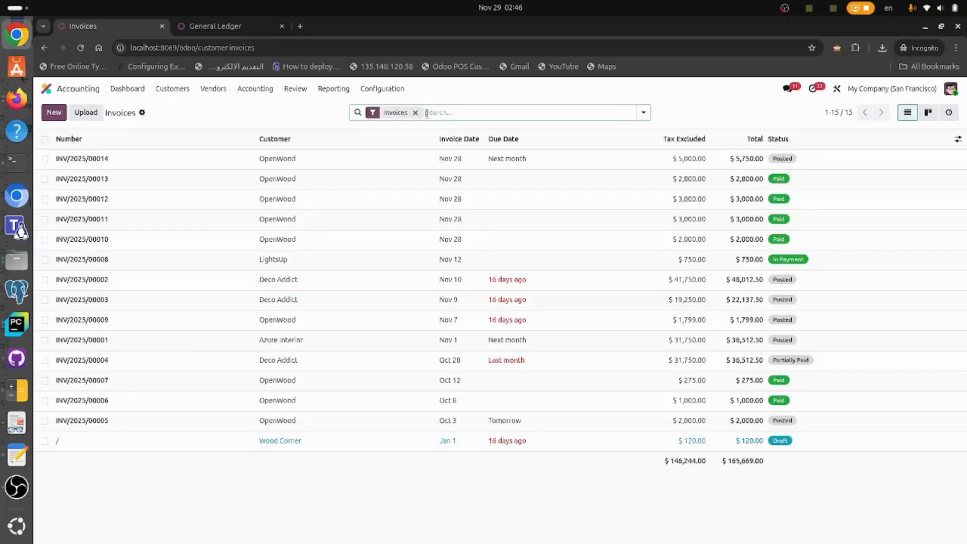
type("INV/2025/00014")
key("Return")
left_click(317, 166)
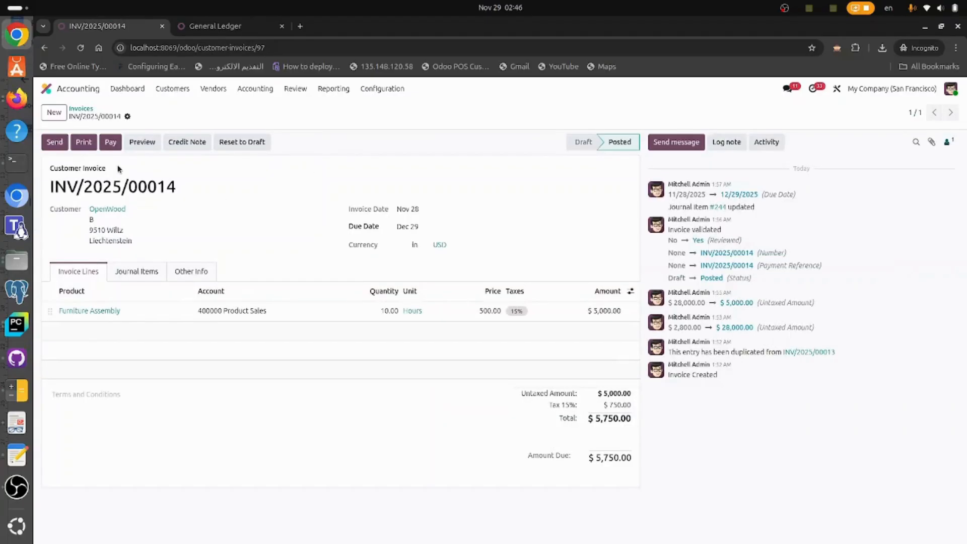
left_click(110, 143)
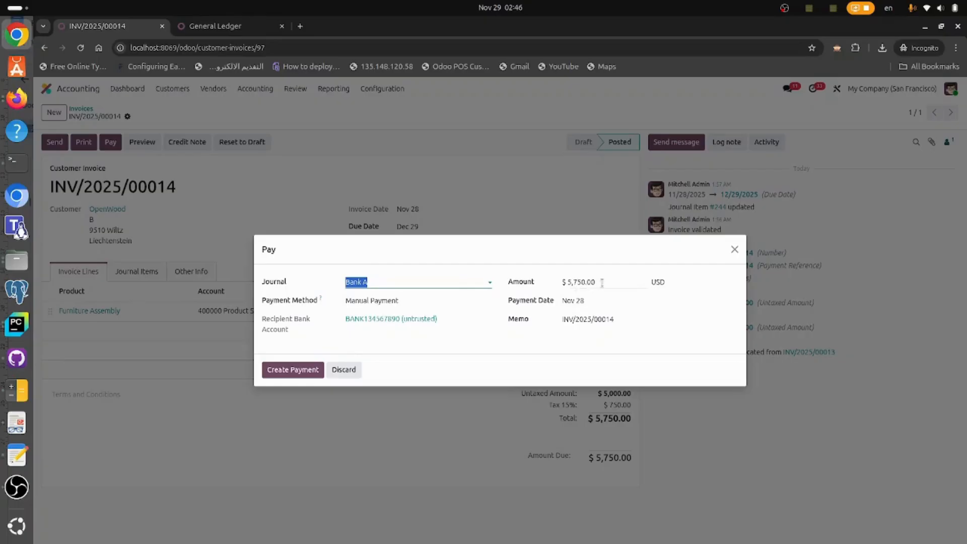
left_click(304, 369)
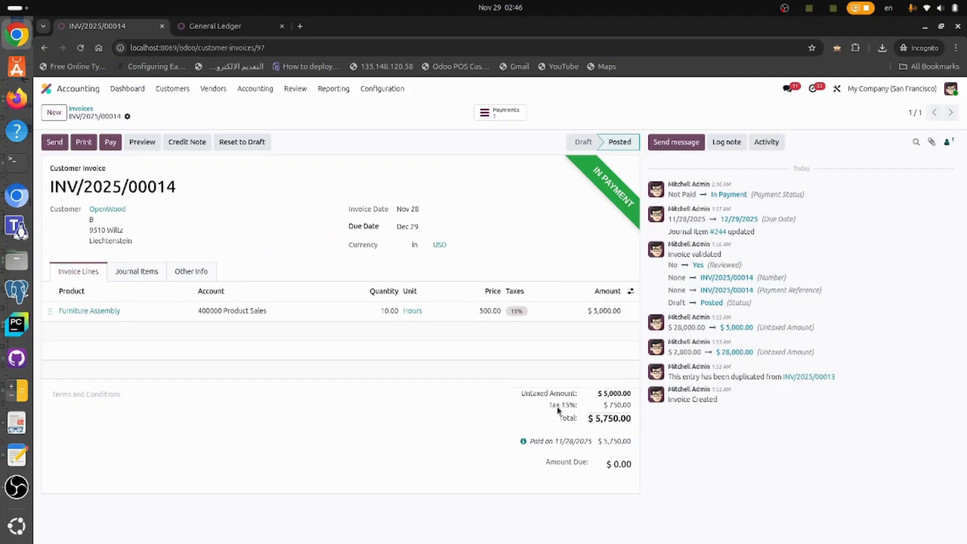
Step: Open the payment recorded against the invoice and inspect its journal entry
left_click(524, 442)
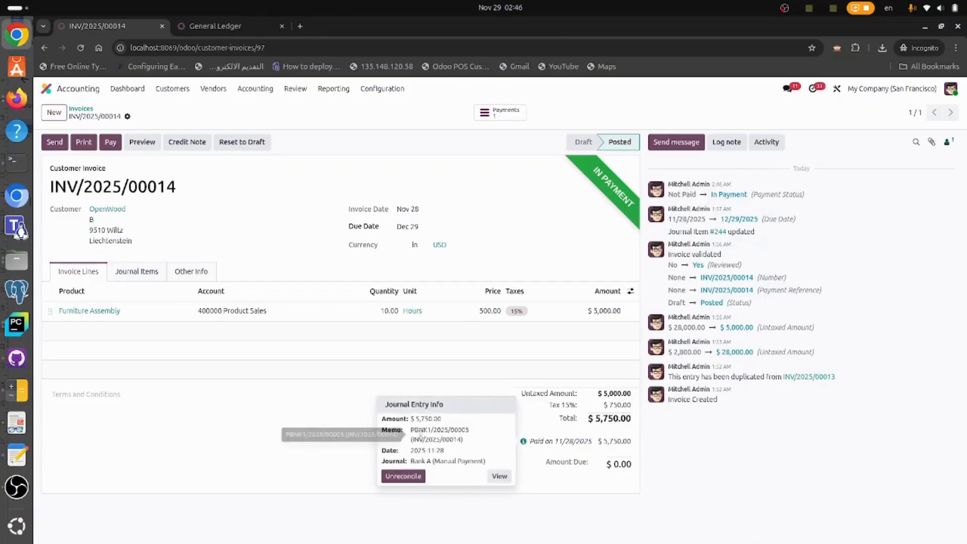
left_click(499, 476)
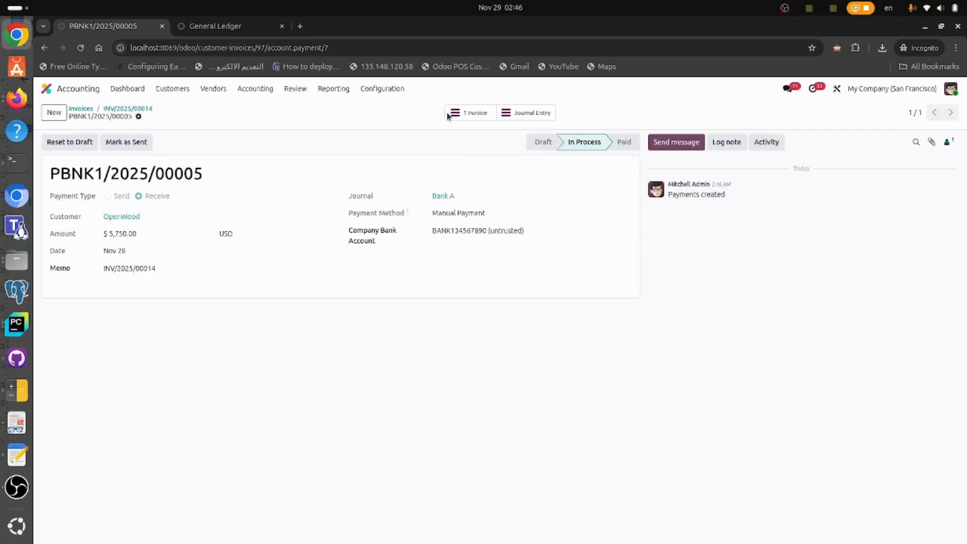
left_click(533, 116)
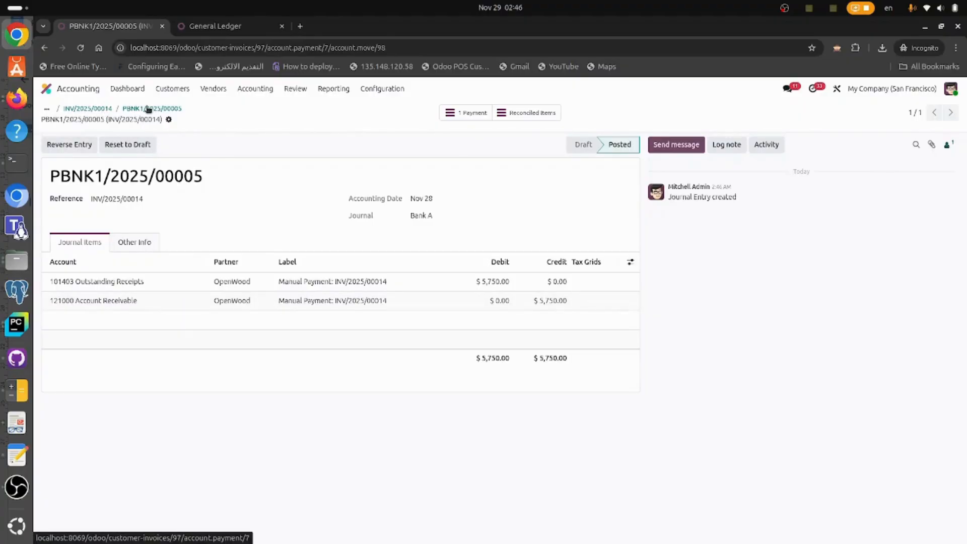
Step: Check the Bank A journal's incoming payment accounts against the payment's journal entry, and return to invoice INV/2025/00014
left_click(128, 109)
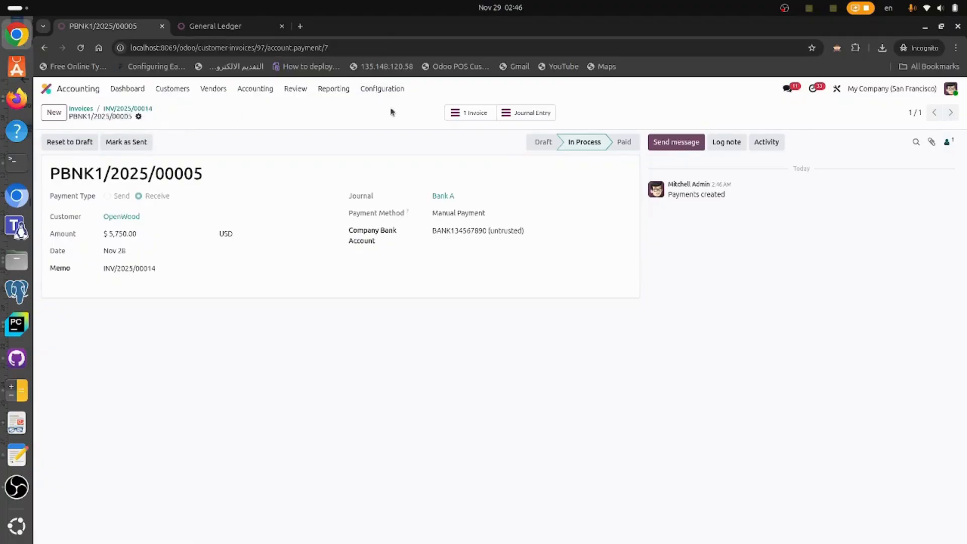
left_click(443, 197)
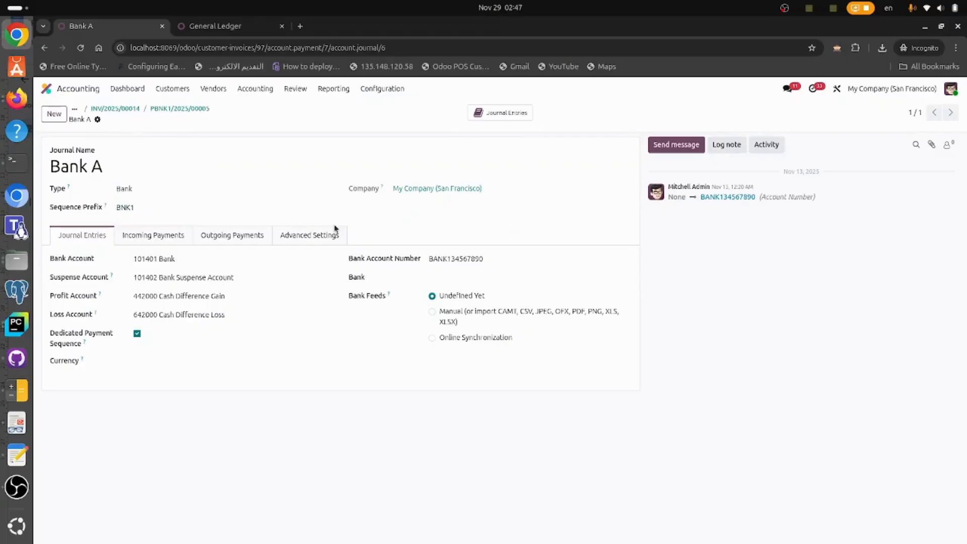
left_click(160, 236)
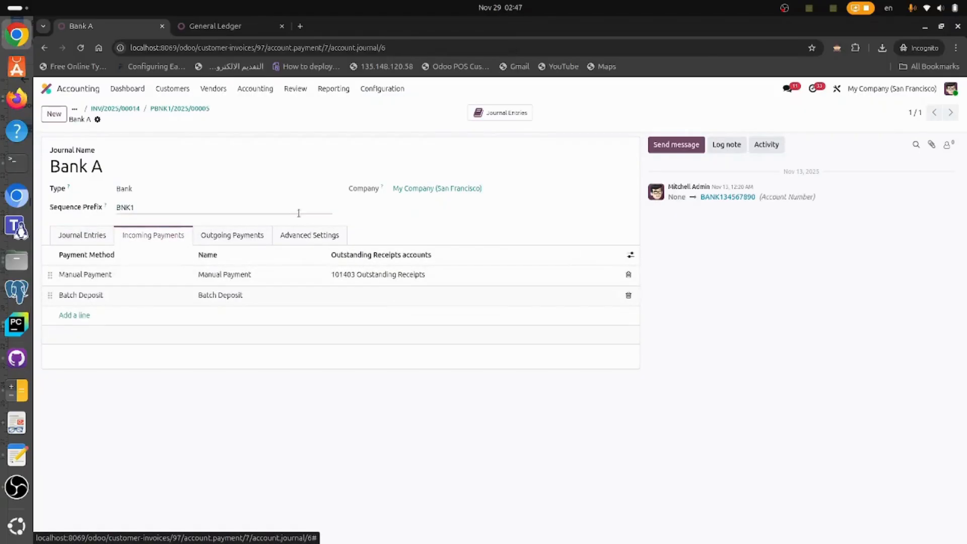
left_click(159, 108)
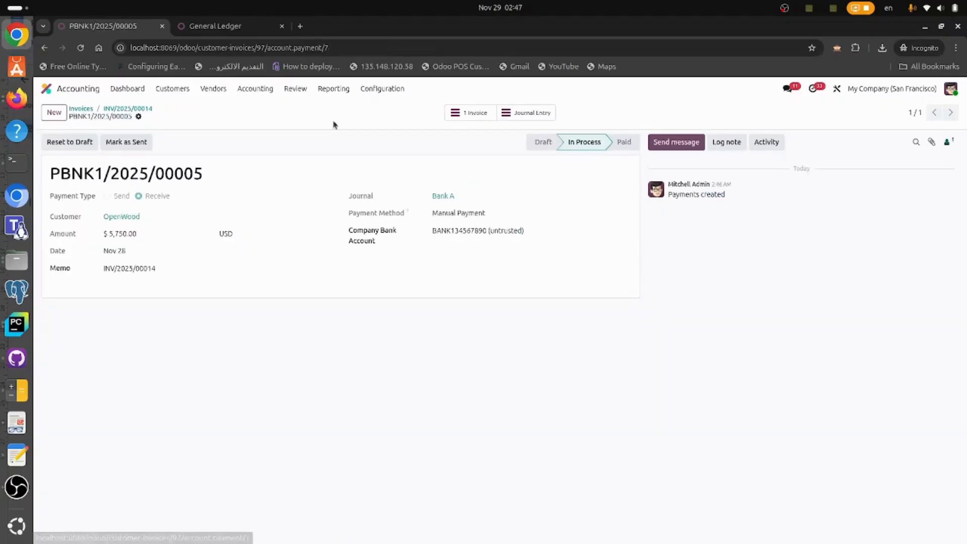
left_click(530, 114)
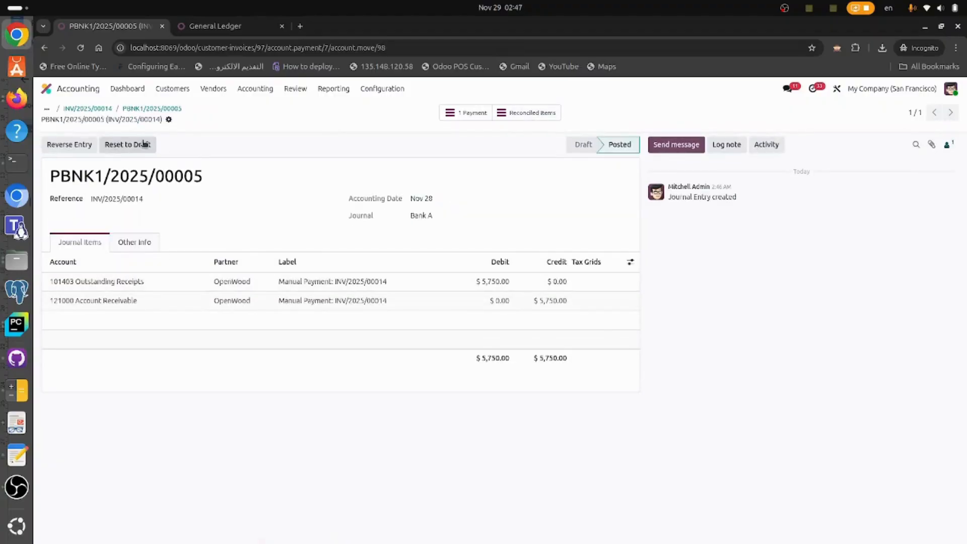
left_click(101, 109)
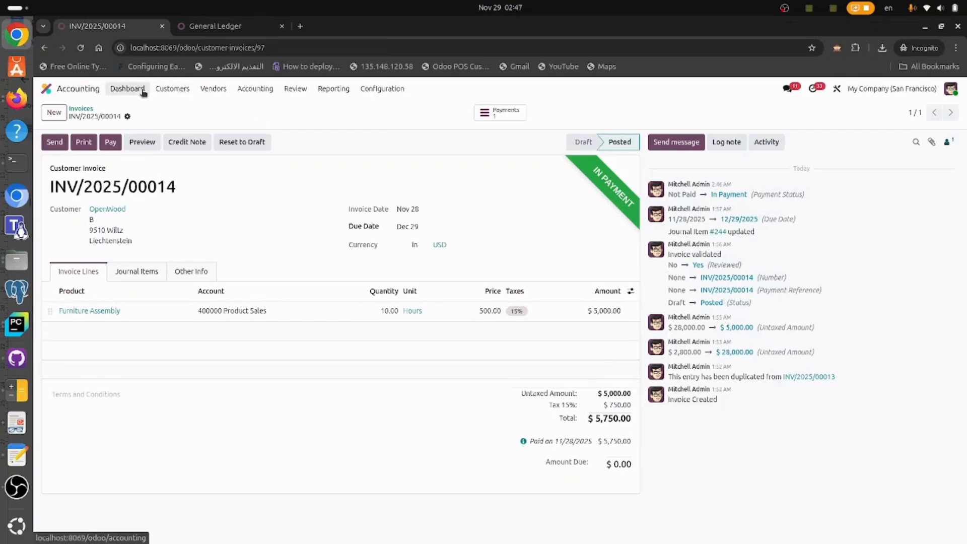
Step: Open the accounting dashboard in a new browser tab and start a new statement line in Bank A's bank matching
middle_click(128, 89)
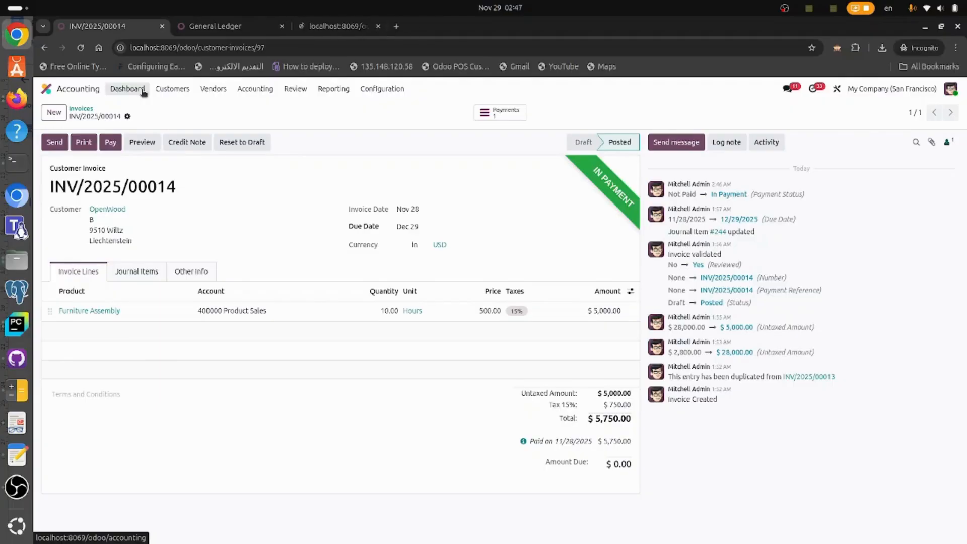
left_click(345, 30)
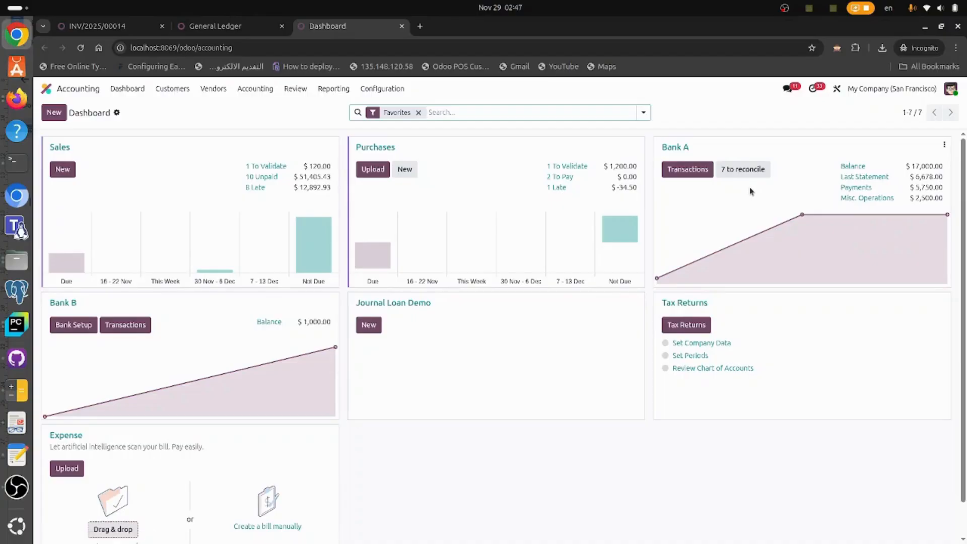
left_click(673, 147)
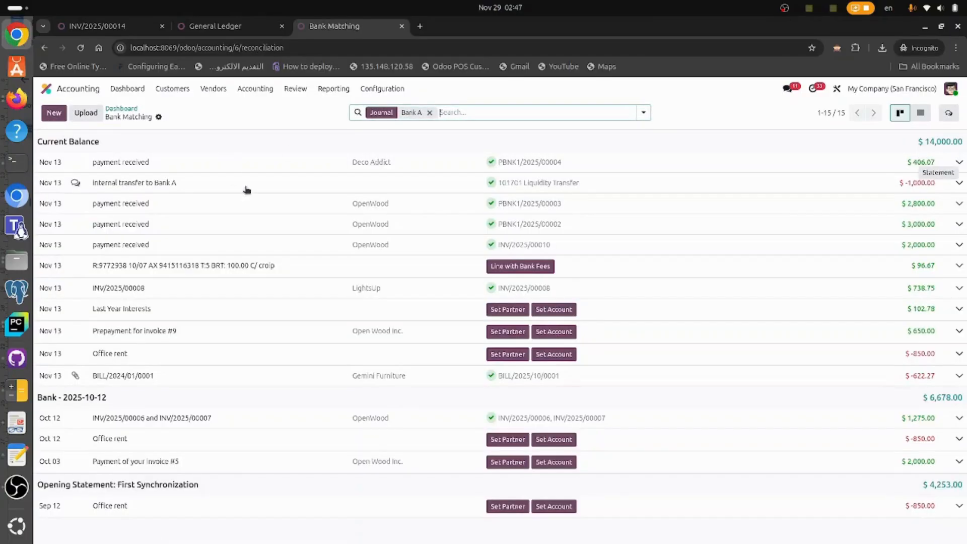
left_click(54, 113)
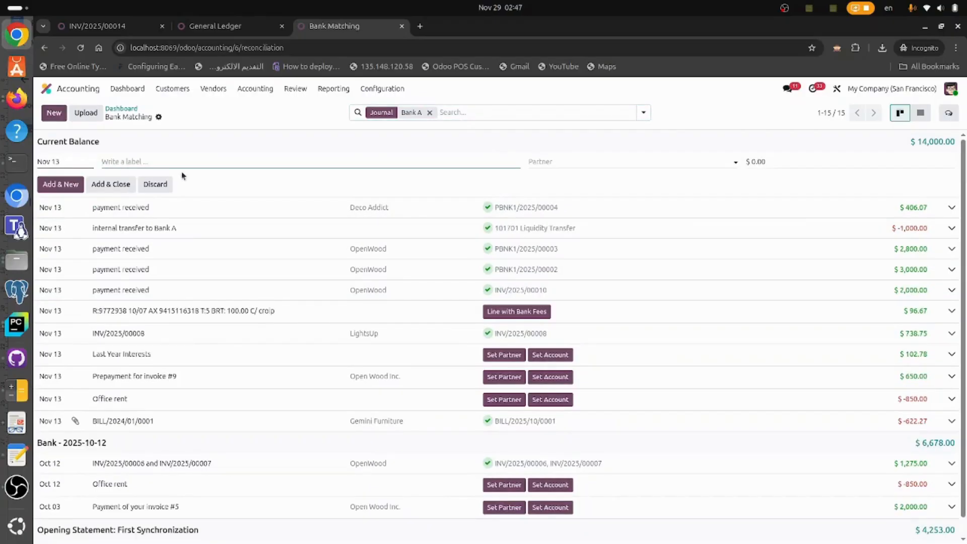
Step: Copy the Bank A statement description from the Bank_Reconciliation_Demo_Odoo19 document and label the new statement line "TRF FROM OpenWood"
key("alt+Tab")
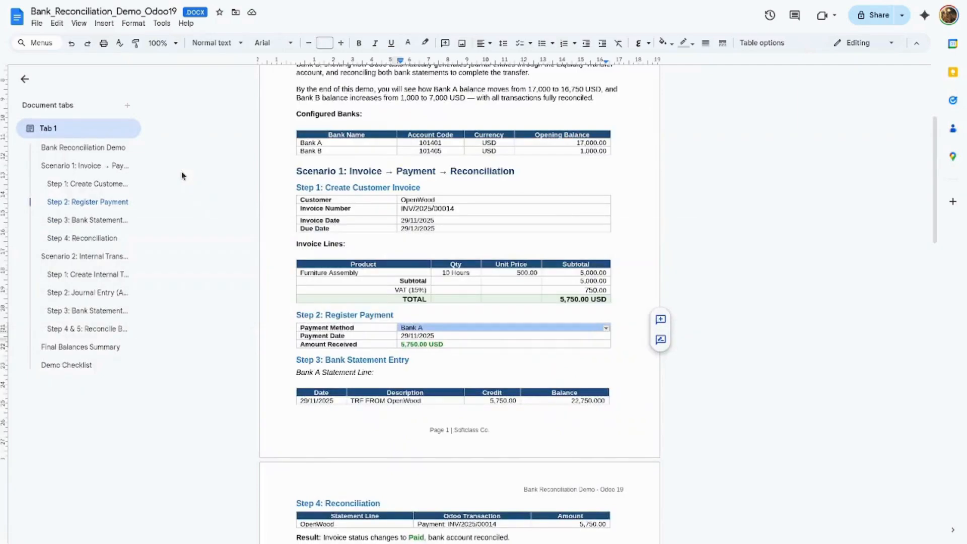
left_click(427, 397)
left_click(424, 399)
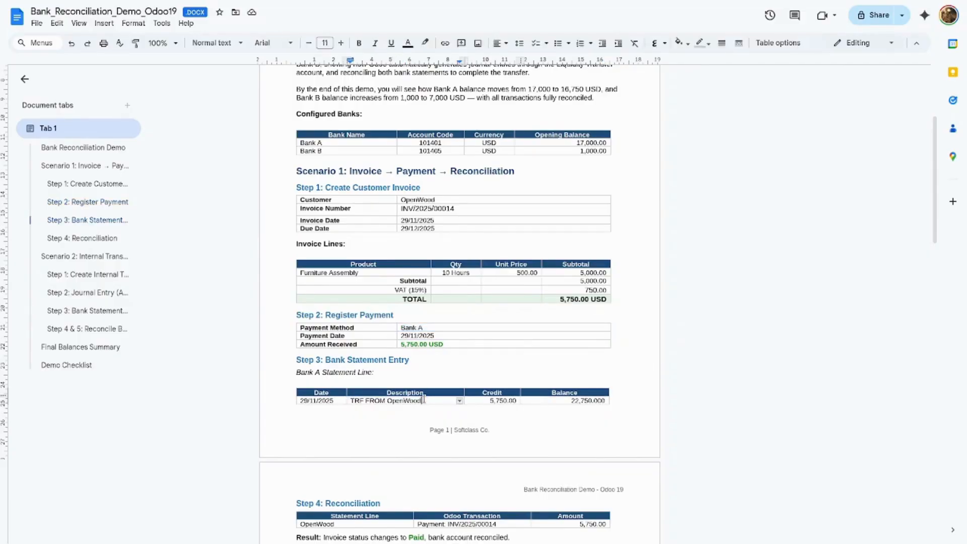
key("alt+Tab")
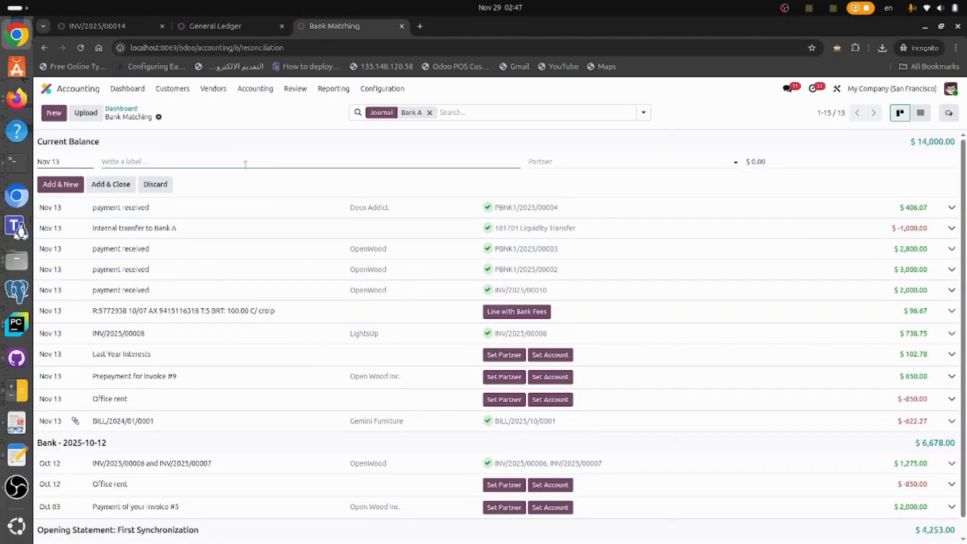
type("TRF FROM OpenWood")
Step: Set OpenWood as the partner of the new Bank A statement line
left_click(570, 166)
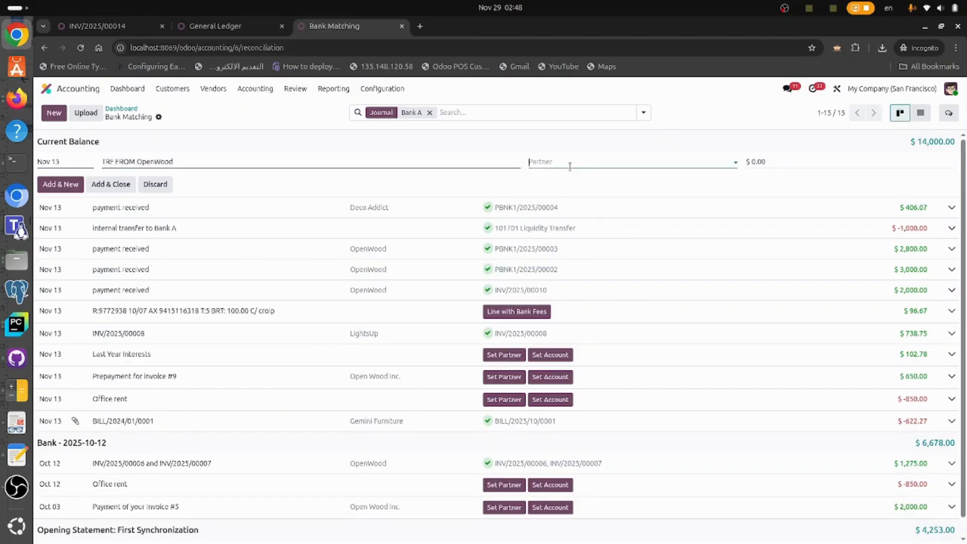
type("oop\\\\")
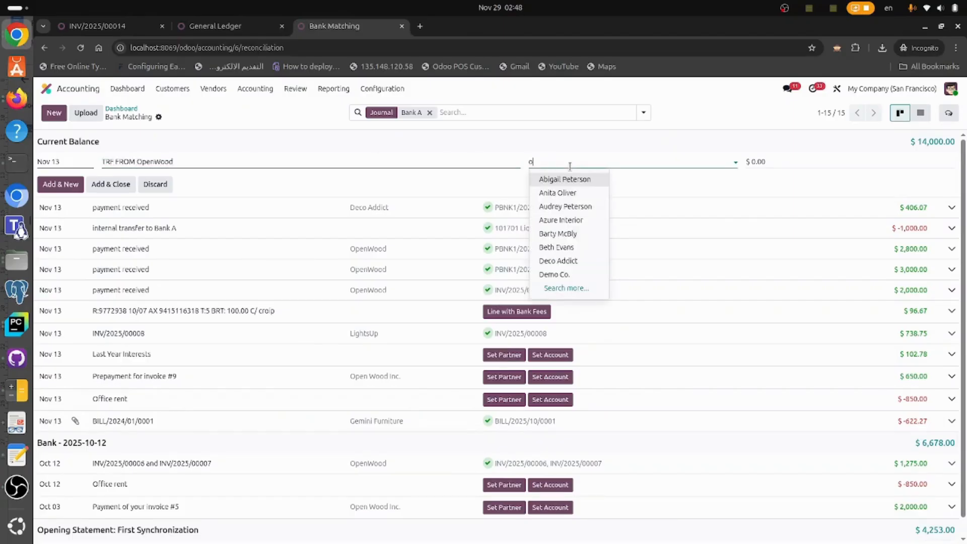
key("BackSpace")
key("BackSpace")
key("BackSpace")
key("BackSpace")
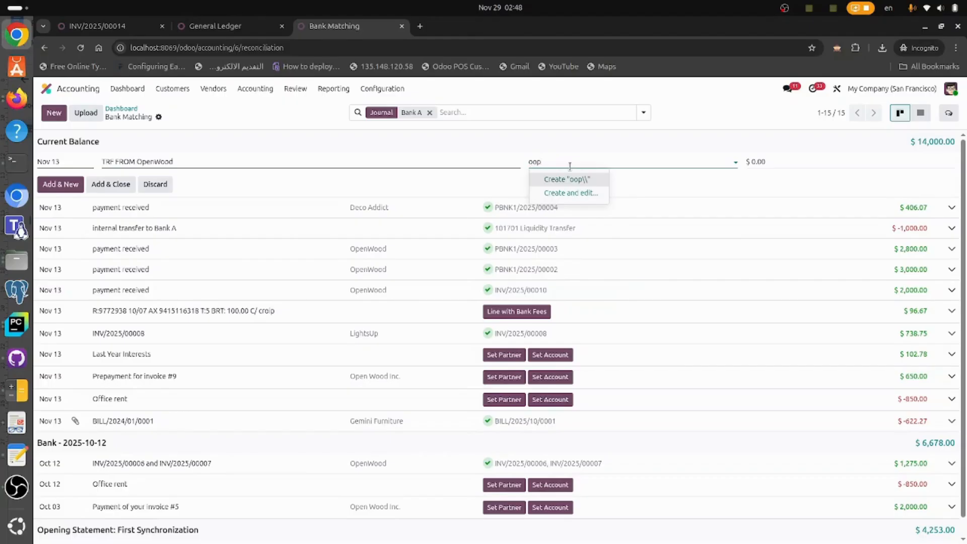
type("p")
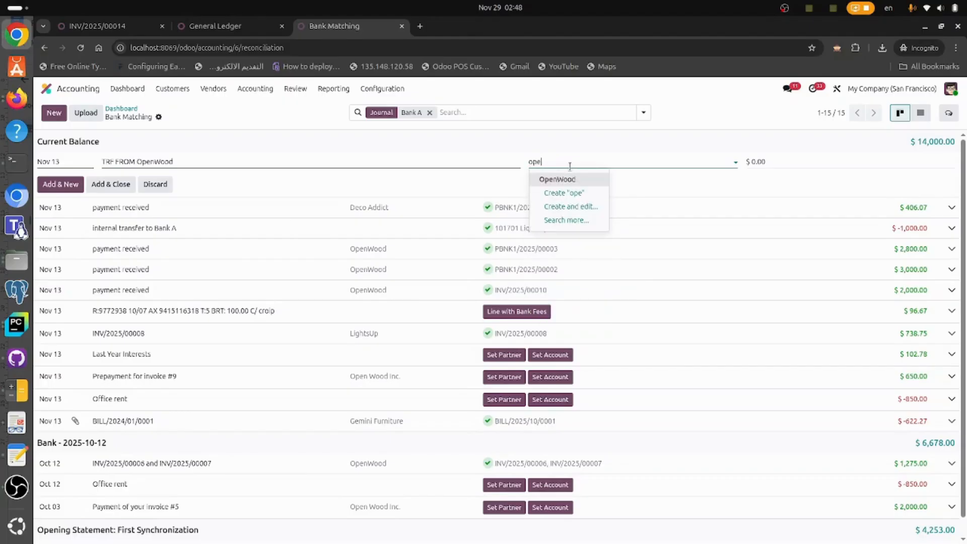
left_click(568, 179)
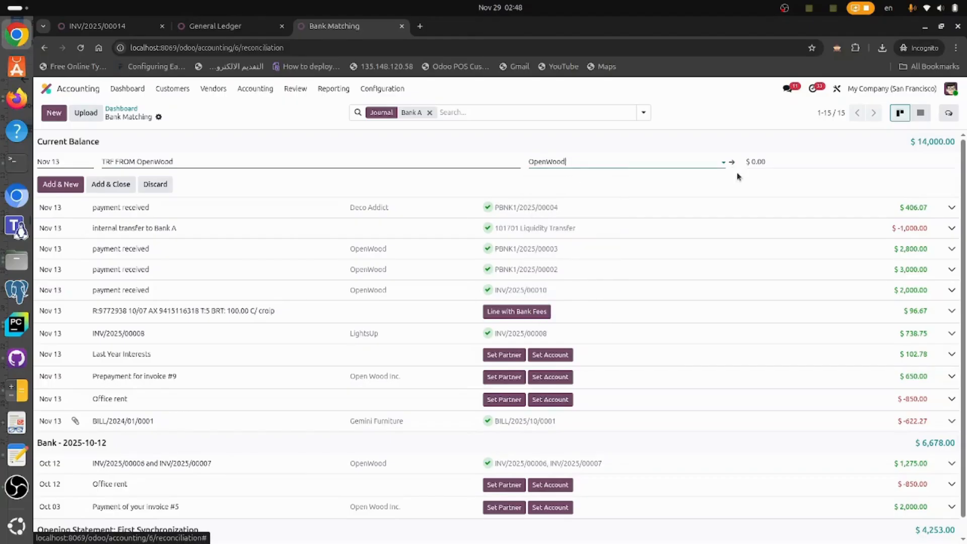
Step: Set the statement line's amount to $5,750 and add it to Bank A, closing the entry form
left_click(773, 164)
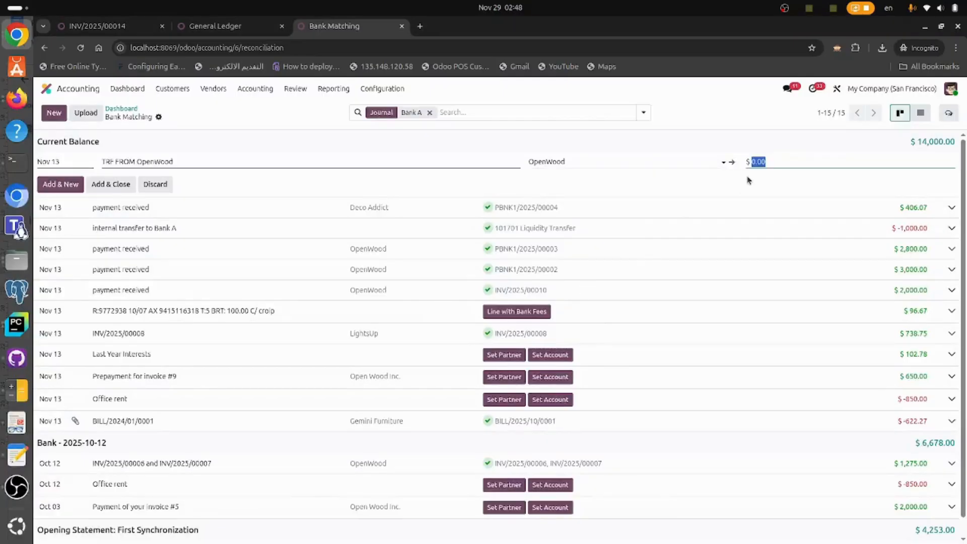
type("5750")
left_click(740, 144)
left_click(112, 184)
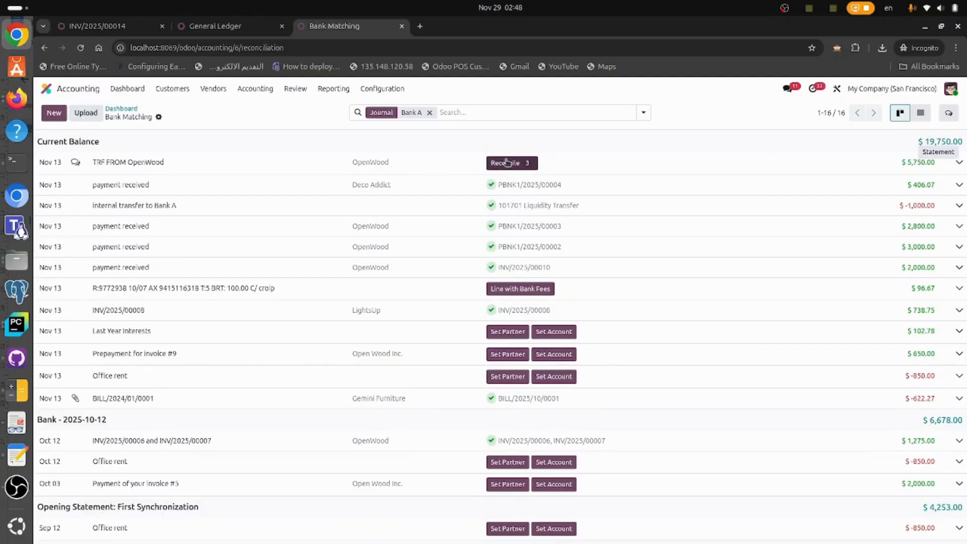
Step: Reconcile the TRF FROM OpenWood statement line with the journal item "Manual Payment: INV/2025/00014"
left_click(447, 167)
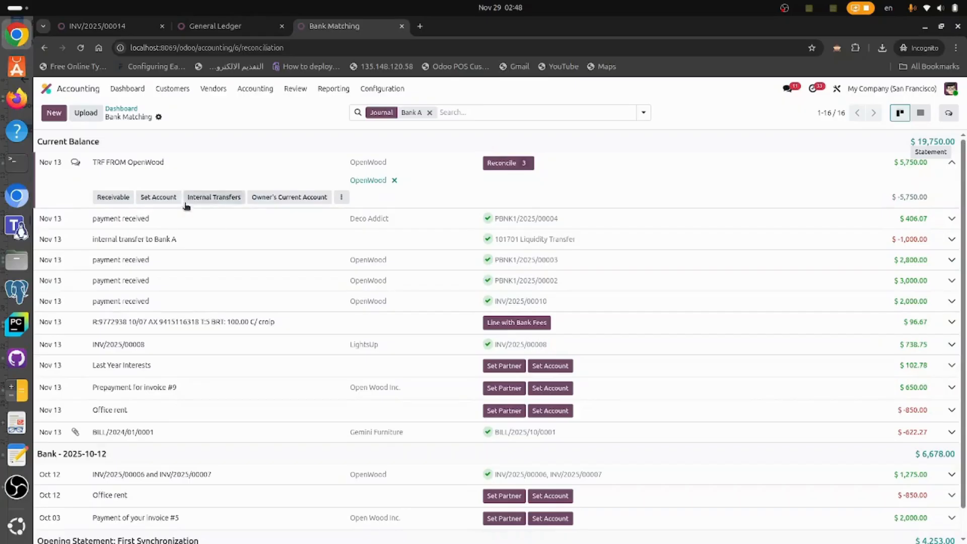
left_click(503, 163)
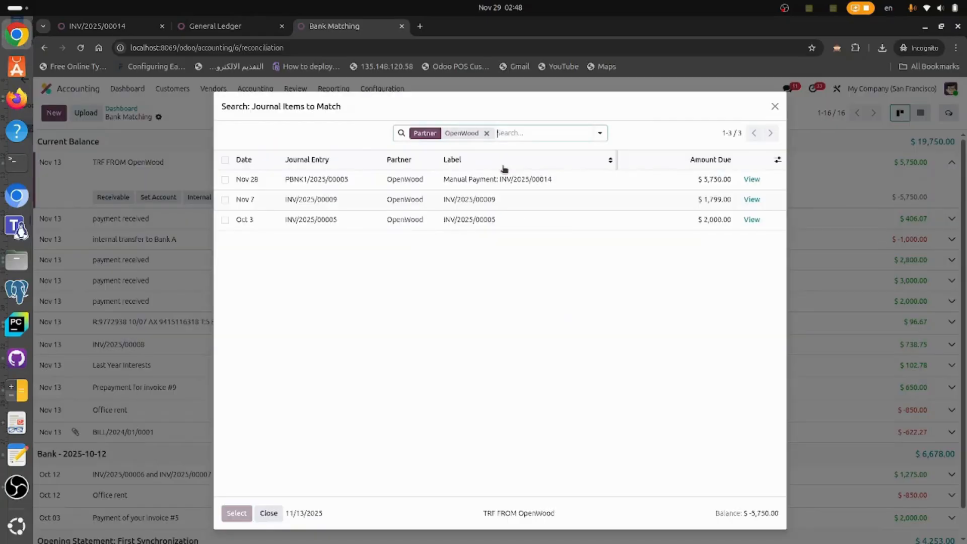
left_click(225, 180)
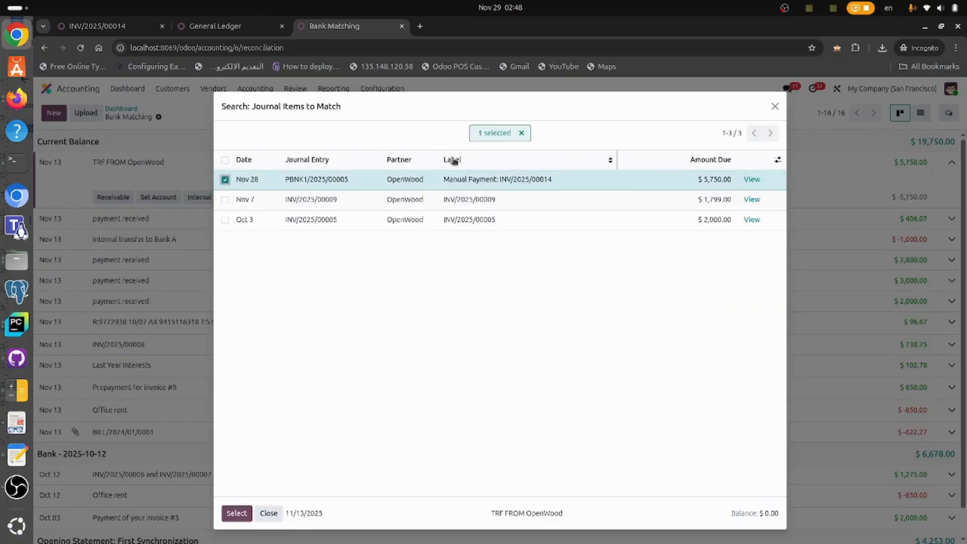
left_click(237, 513)
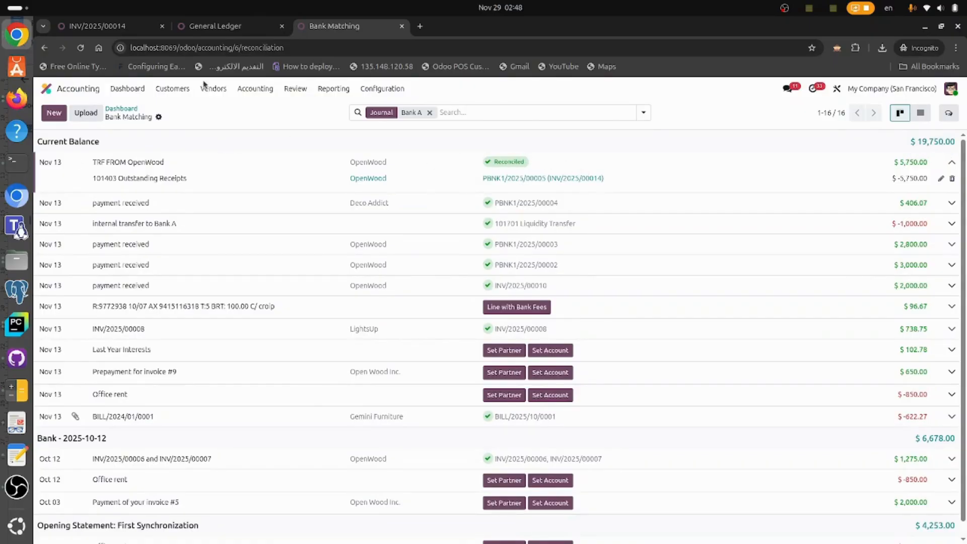
Step: Reload invoice INV/2025/00014 to check its payment status, inspect its linked payment and that payment's invoice, and return to the original invoice
left_click(128, 31)
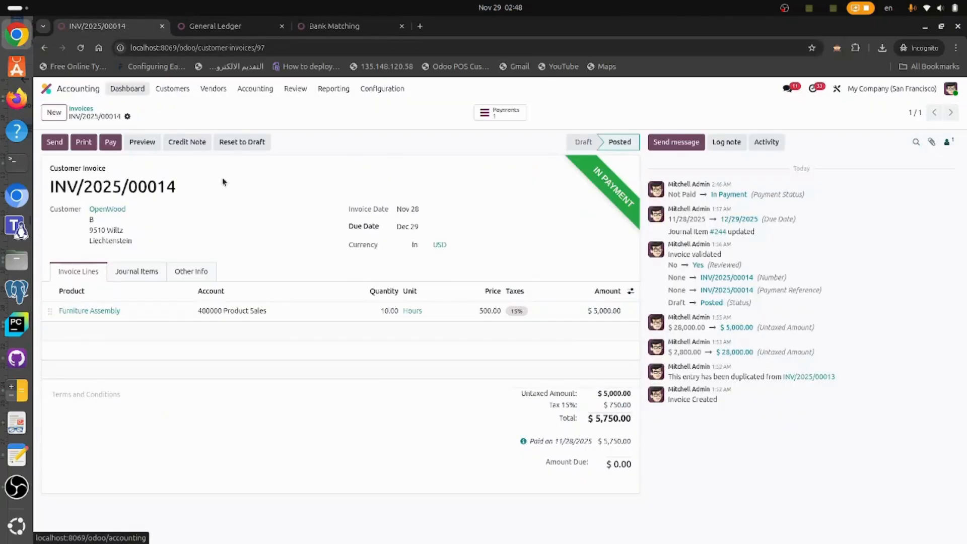
left_click(81, 47)
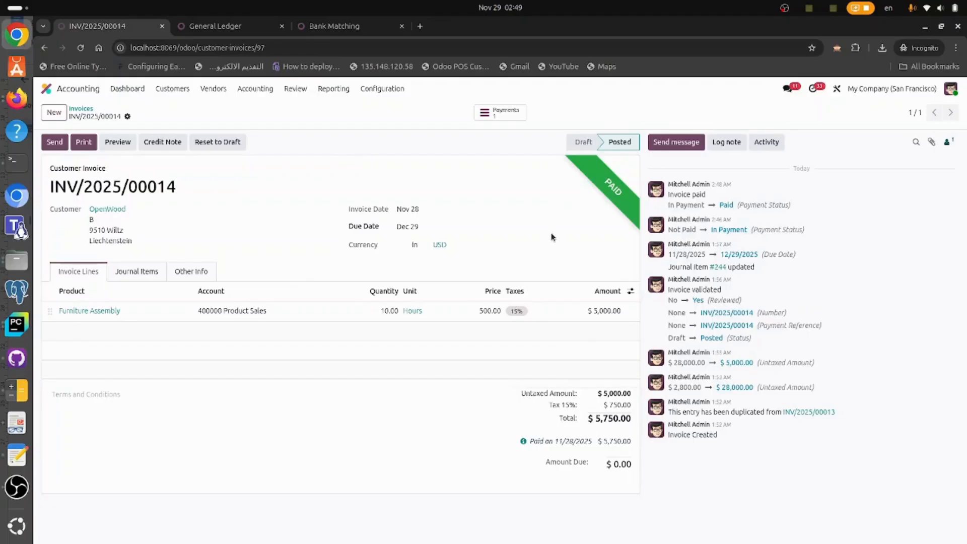
left_click(500, 114)
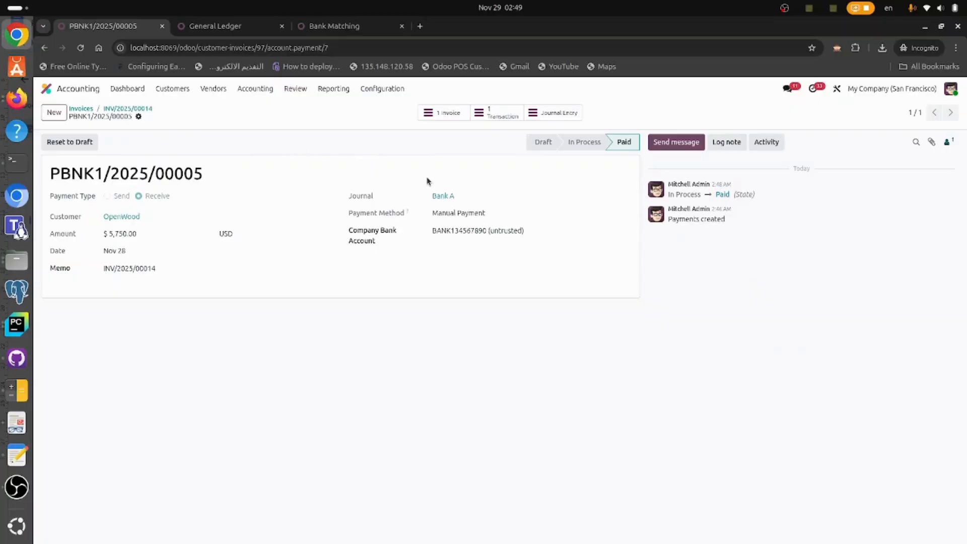
left_click(445, 114)
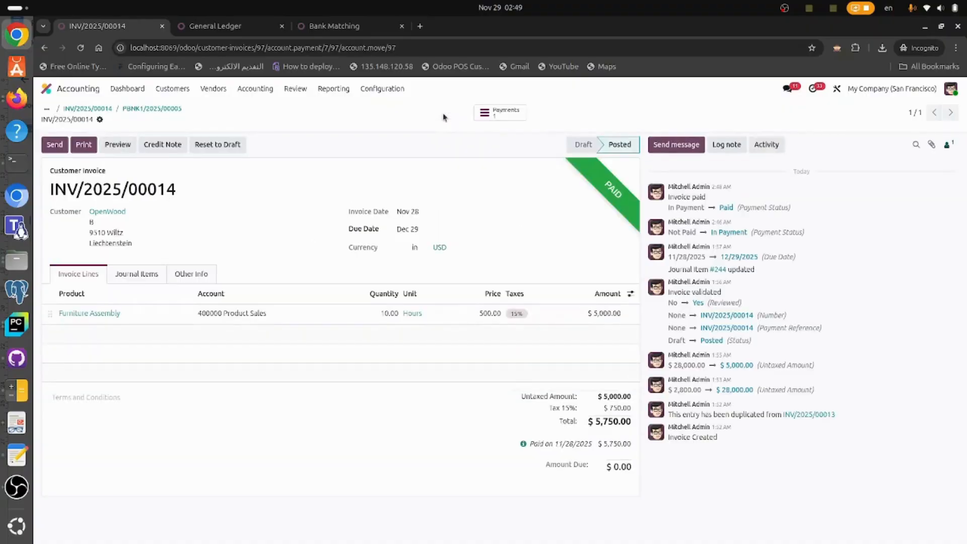
left_click(161, 108)
left_click(140, 108)
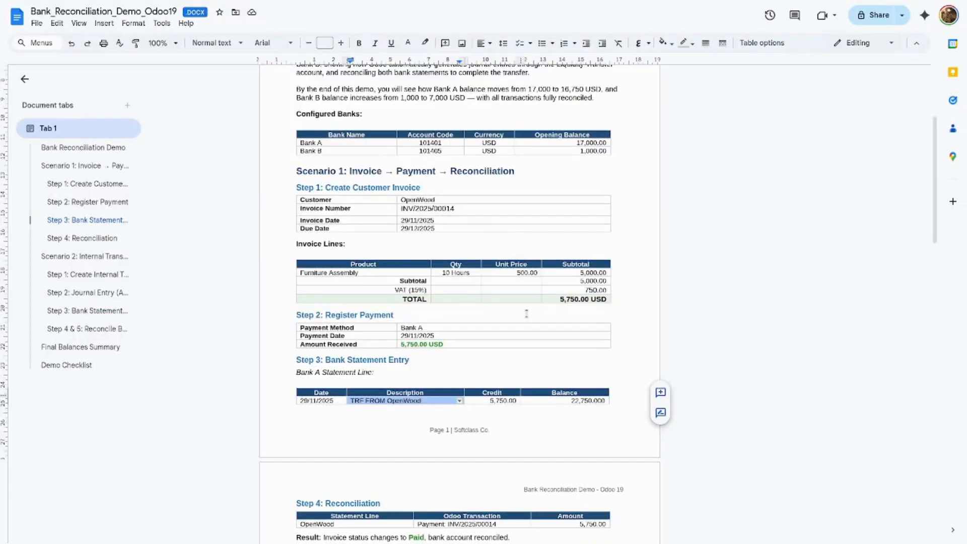
Step: Review the introduction and Scenario 1 steps in the demo document, and return to the invoice in Odoo
scroll(526, 314, "up", 4)
scroll(526, 314, "down", 4)
scroll(526, 313, "up", 4)
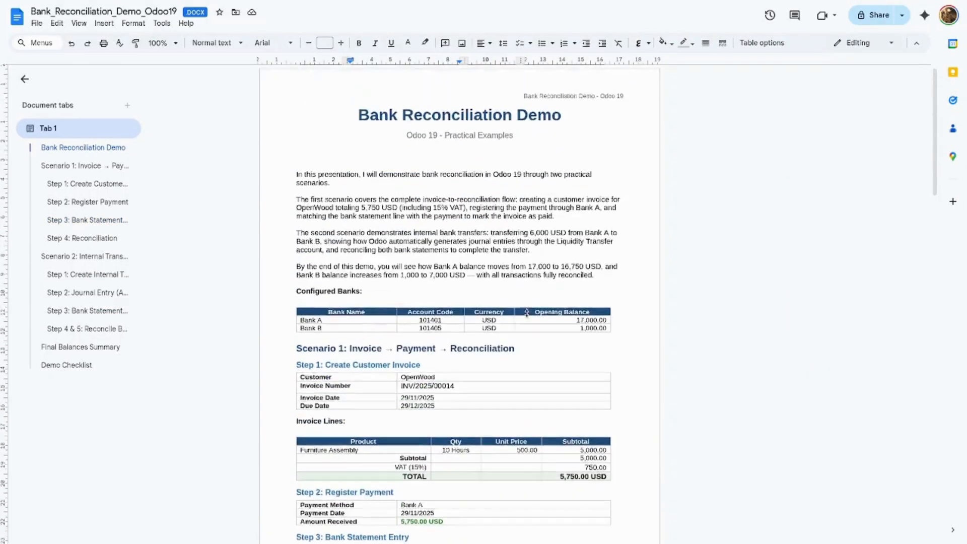
scroll(527, 313, "down", 3)
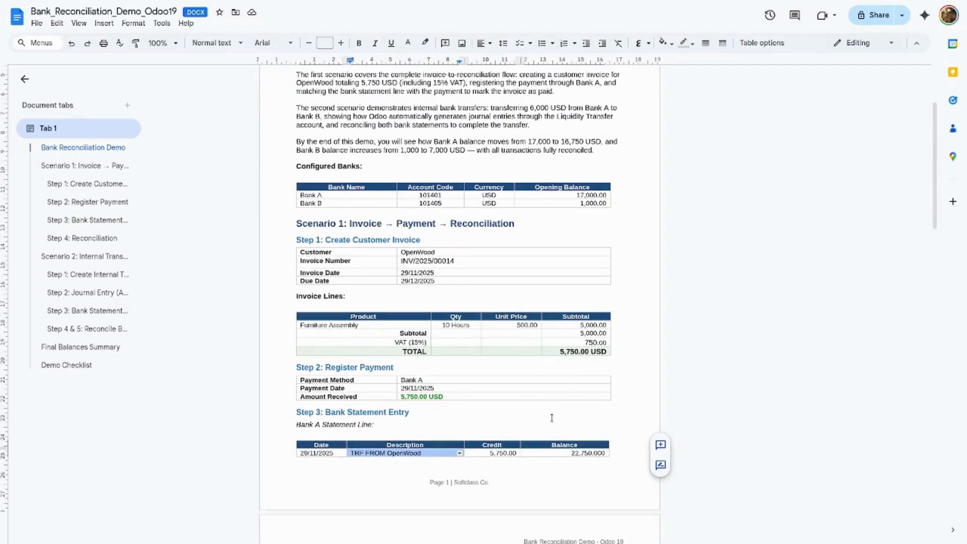
scroll(551, 418, "down", 2)
scroll(552, 417, "up", 3)
scroll(552, 417, "down", 3)
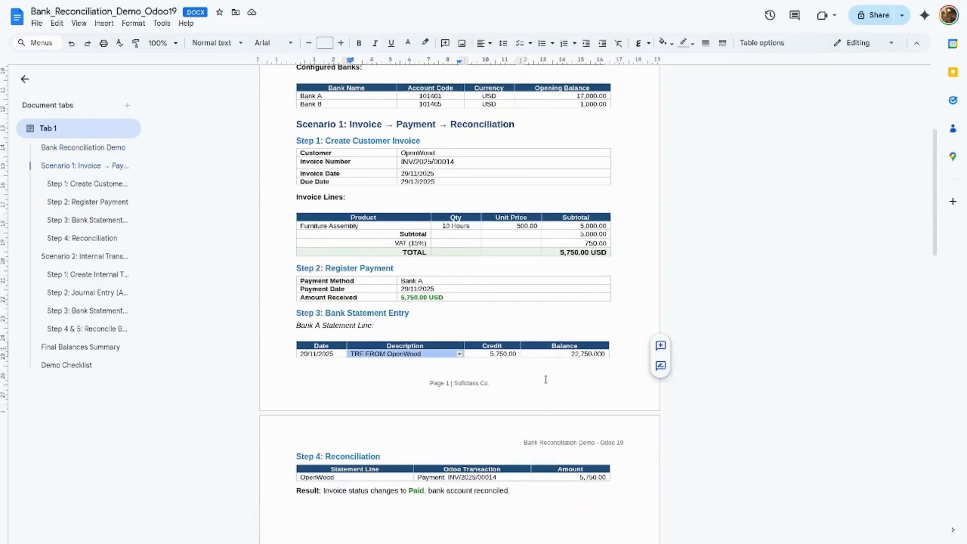
key("alt+Tab")
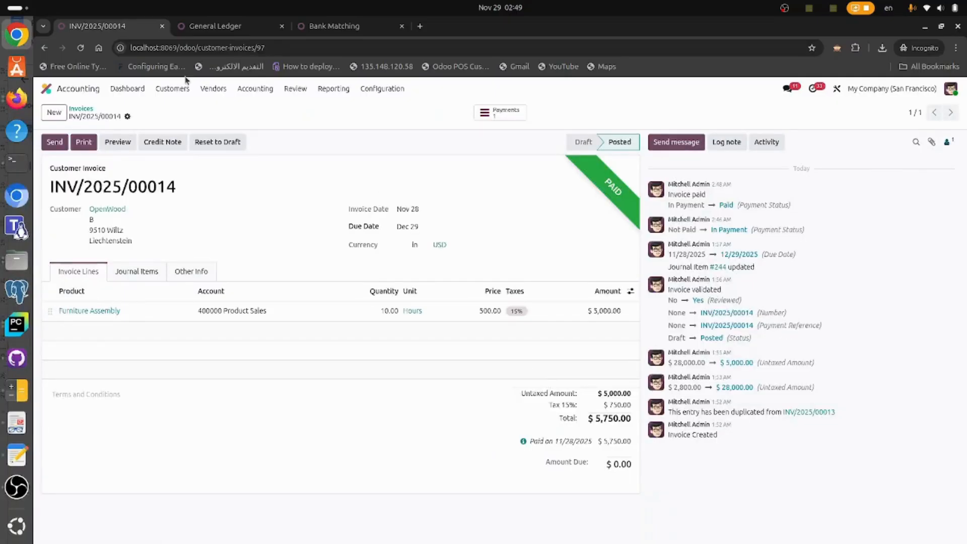
Step: Compare Bank A's balance on the accounting dashboard with the balance in the demo document's Bank A statement line
left_click(309, 29)
left_click(129, 93)
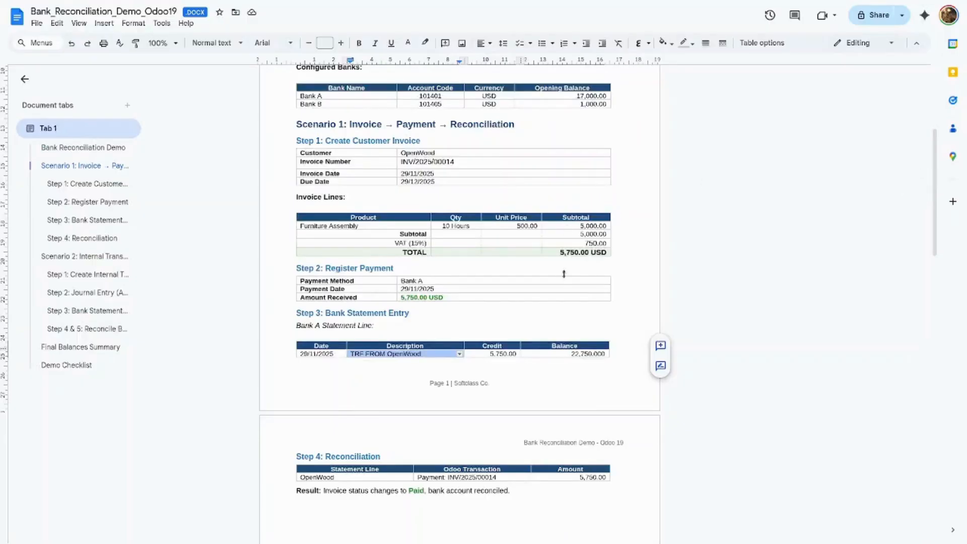
left_click(576, 353)
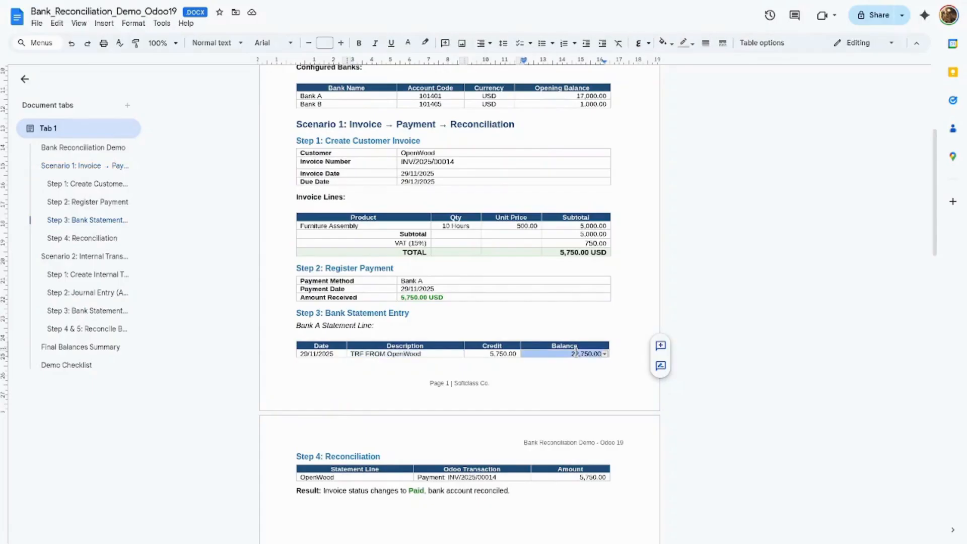
scroll(423, 387, "down", 3)
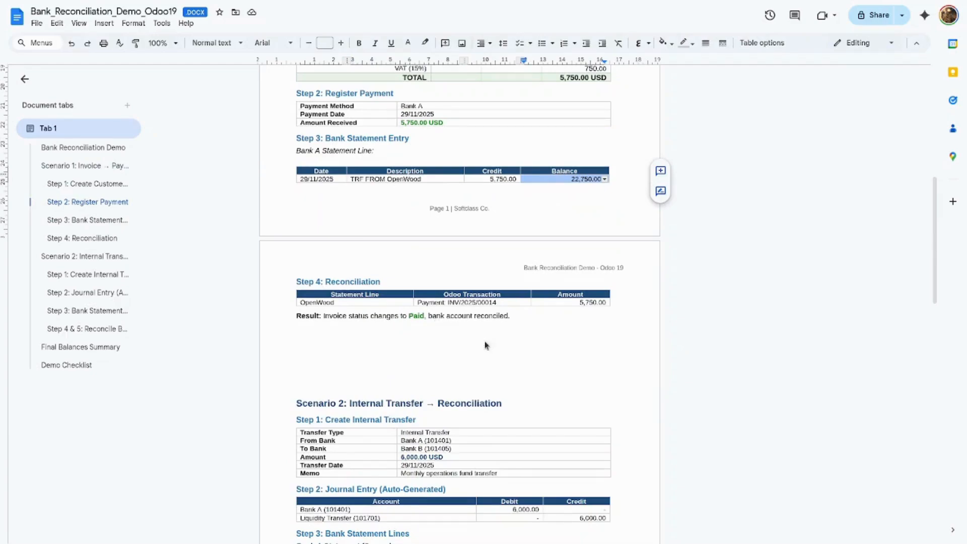
key("alt+Tab")
key("alt")
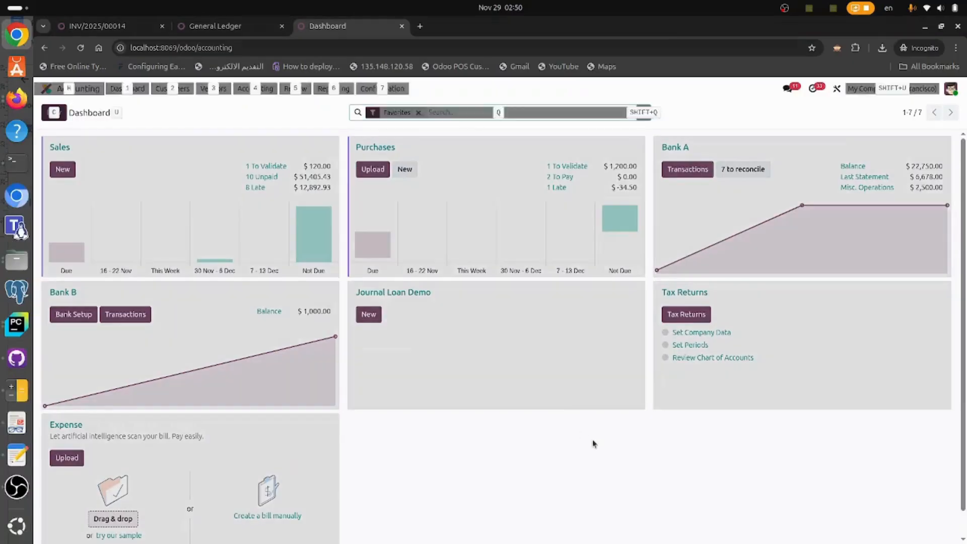
Step: Copy the memo "Monthly operations fund transfer" from the Scenario 2 internal transfer table in the demo document and look over its remaining steps
key("alt+Tab")
scroll(534, 366, "down", 5)
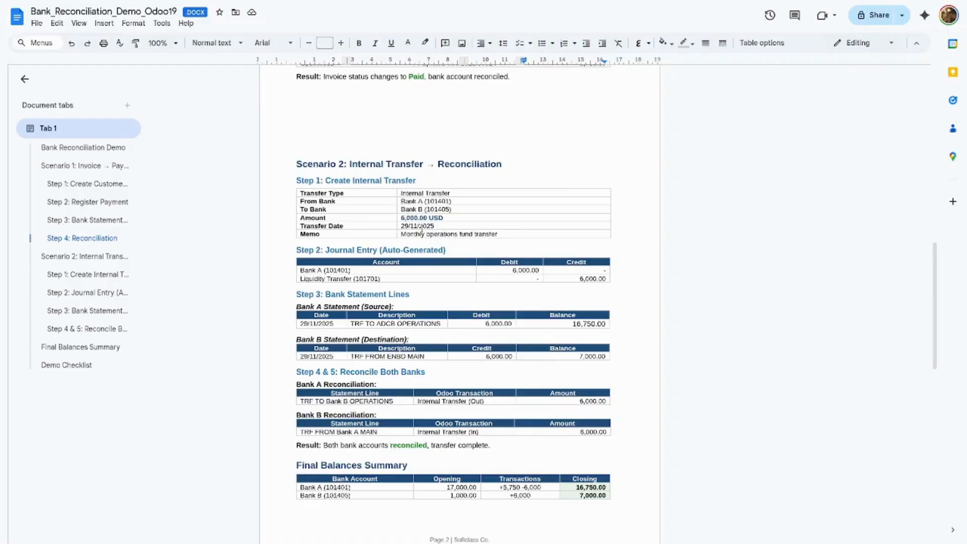
left_click(465, 236)
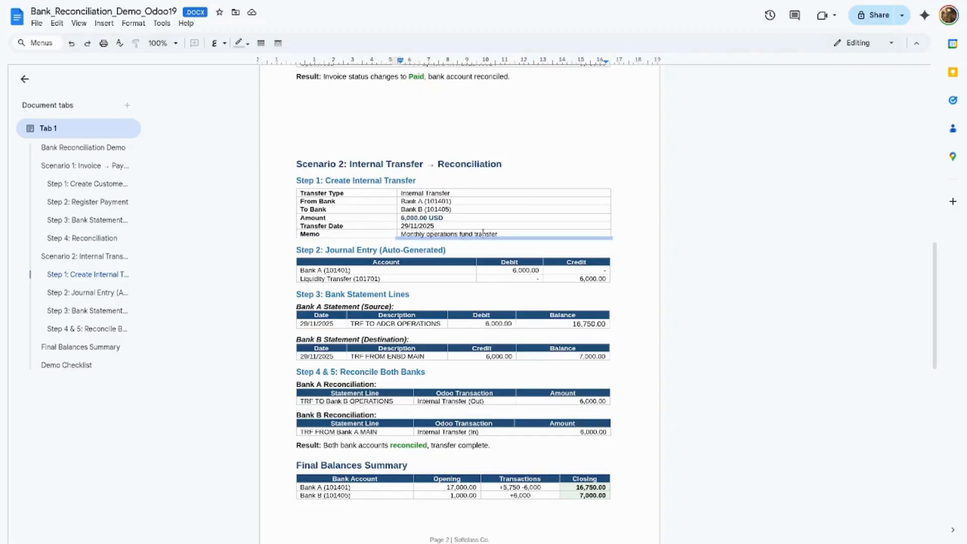
double_click(482, 233)
triple_click(502, 233)
key("ctrl+c")
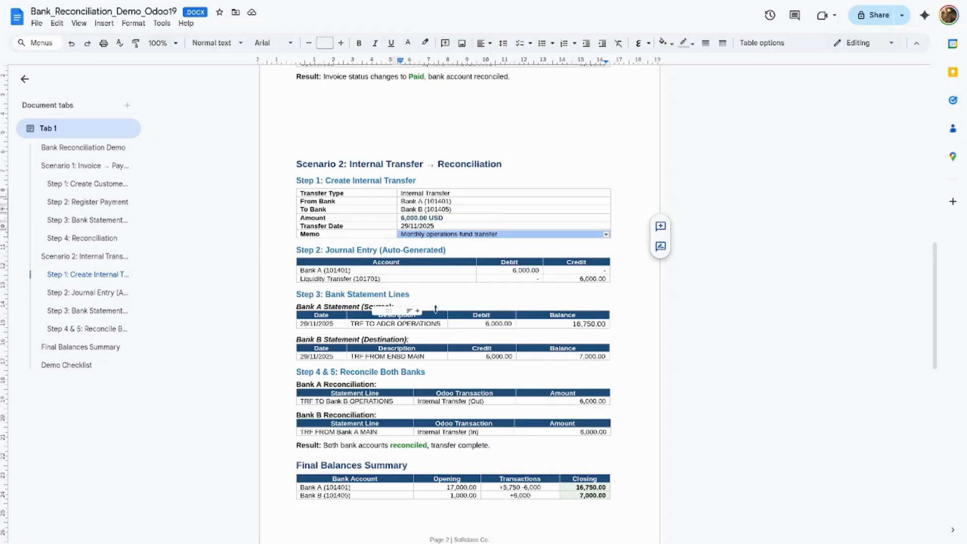
scroll(436, 309, "down", 2)
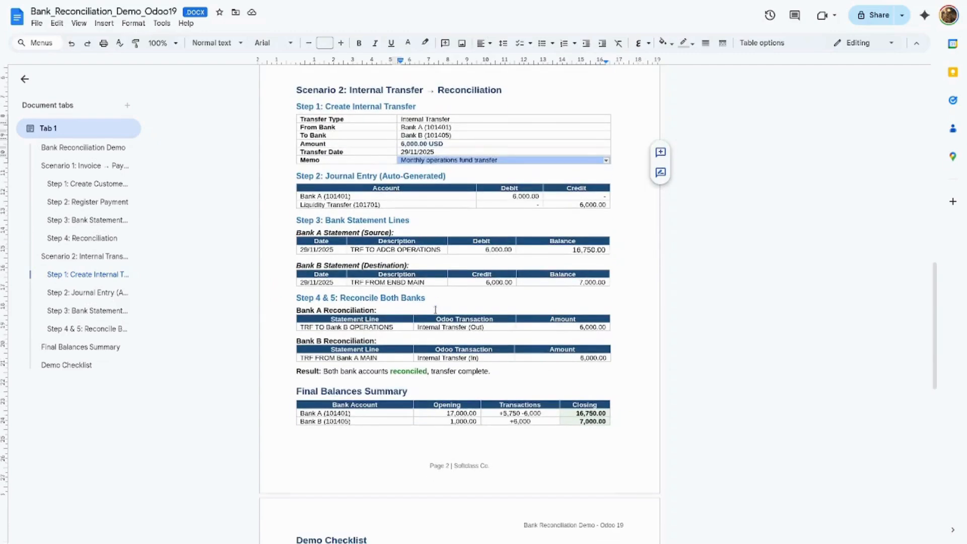
scroll(435, 309, "up", 3)
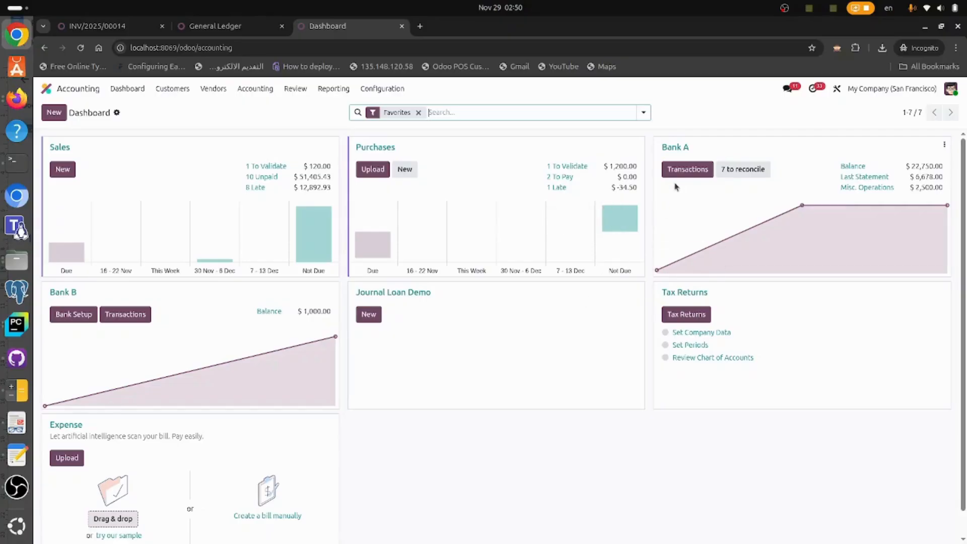
Step: Start a new statement line in Bank A's bank matching with the label "Monthly operations fund transfer"
left_click(673, 147)
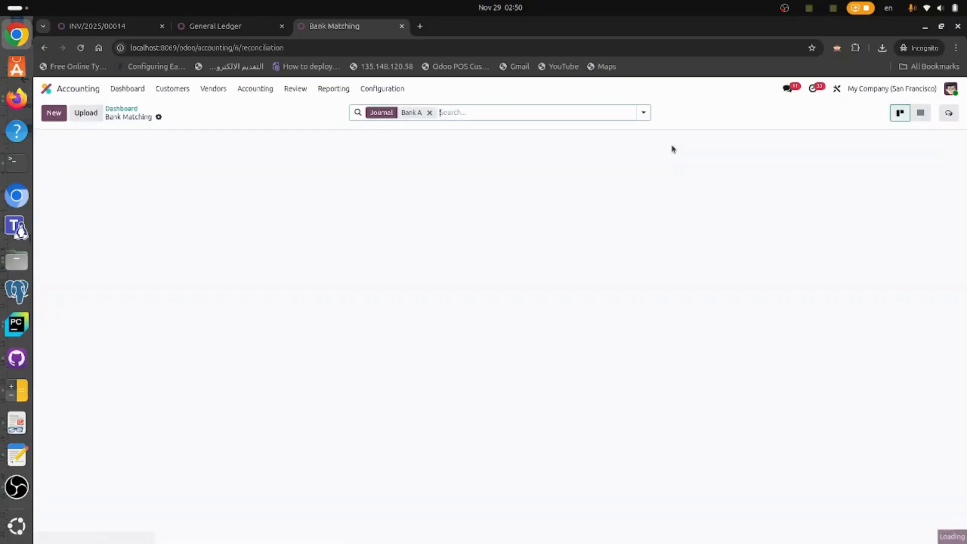
left_click(54, 113)
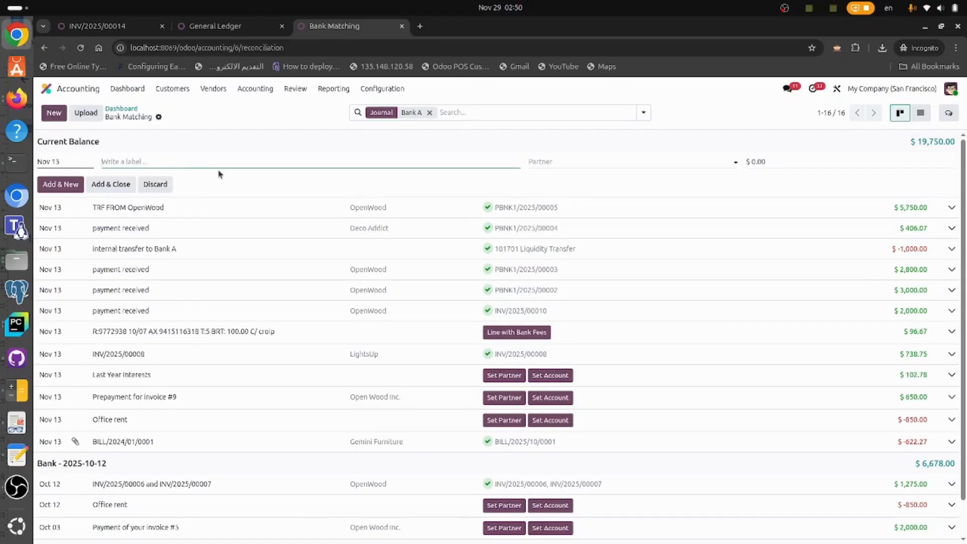
key("ctrl+v")
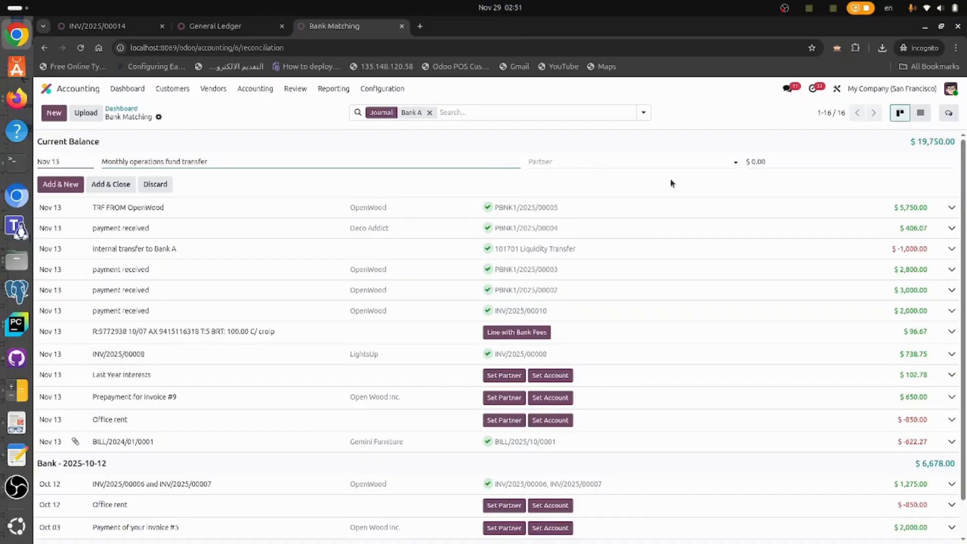
Step: Set the "Monthly operations fund transfer" line's amount to -6000 and add it to Bank A's statement
left_click(770, 163)
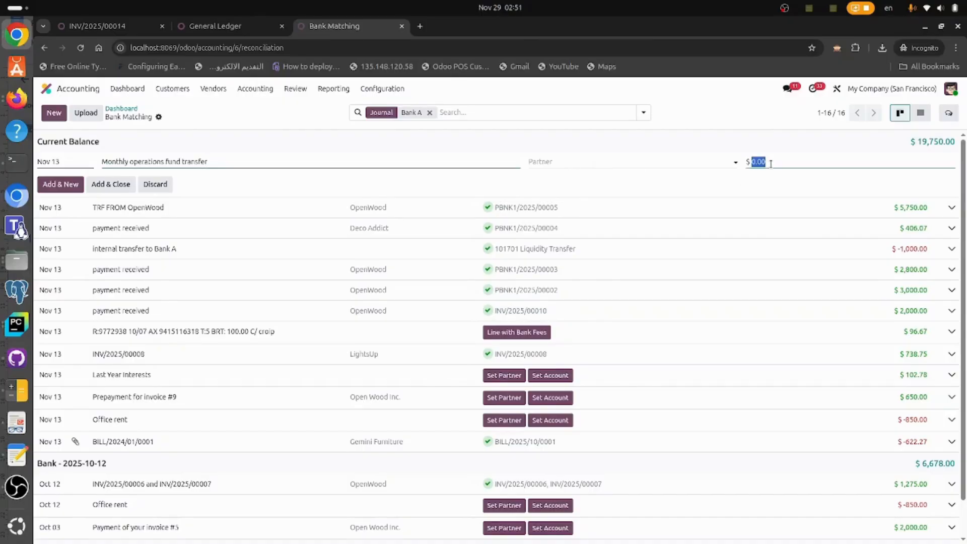
key("BackSpace")
type("-6000")
left_click(112, 185)
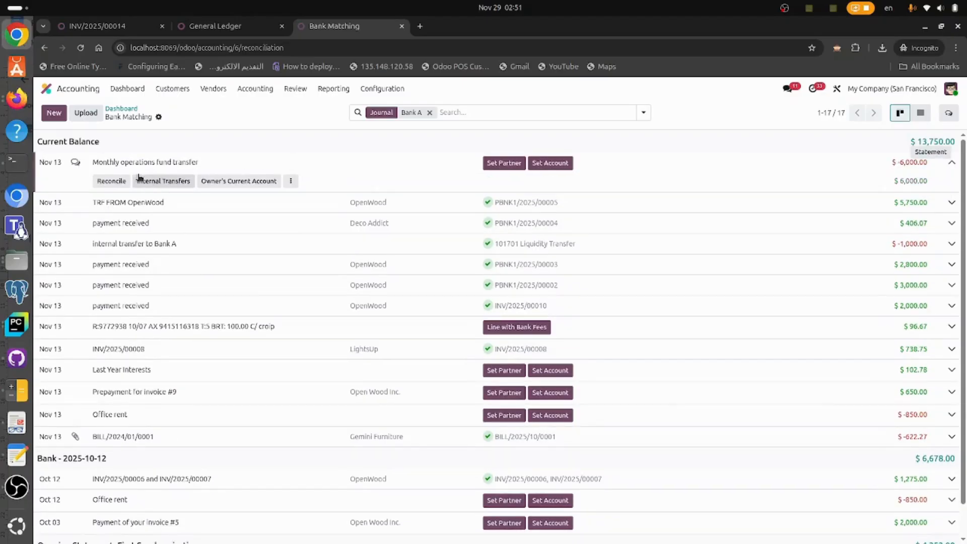
Step: Examine the Internal Transfers reconciliation model's counterpart account and return to Bank A's bank matching
left_click(291, 182)
left_click(315, 223)
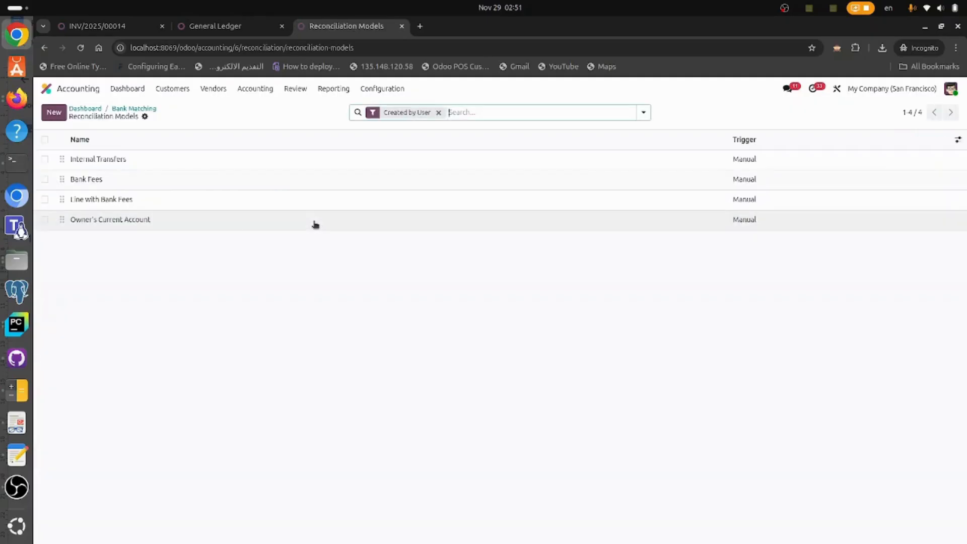
left_click(191, 160)
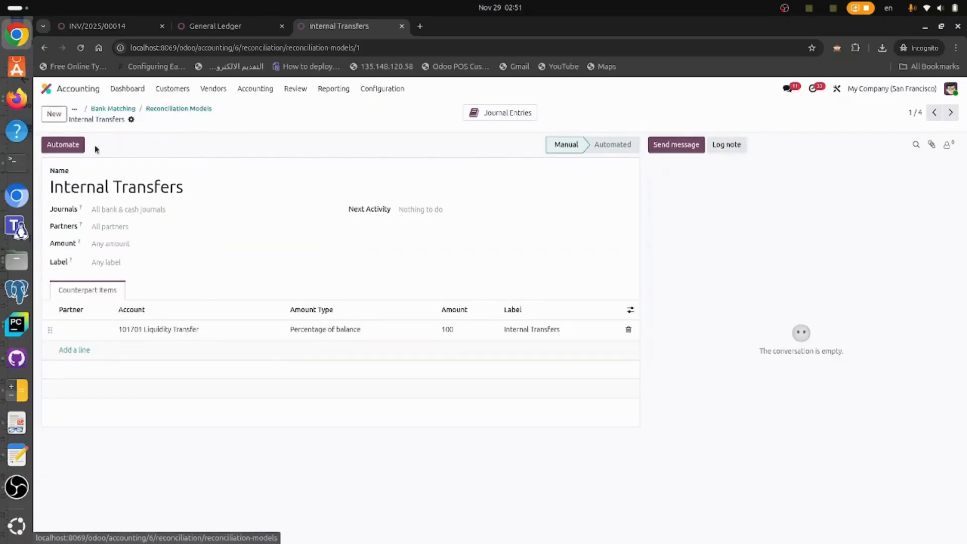
left_click(193, 109)
left_click(135, 109)
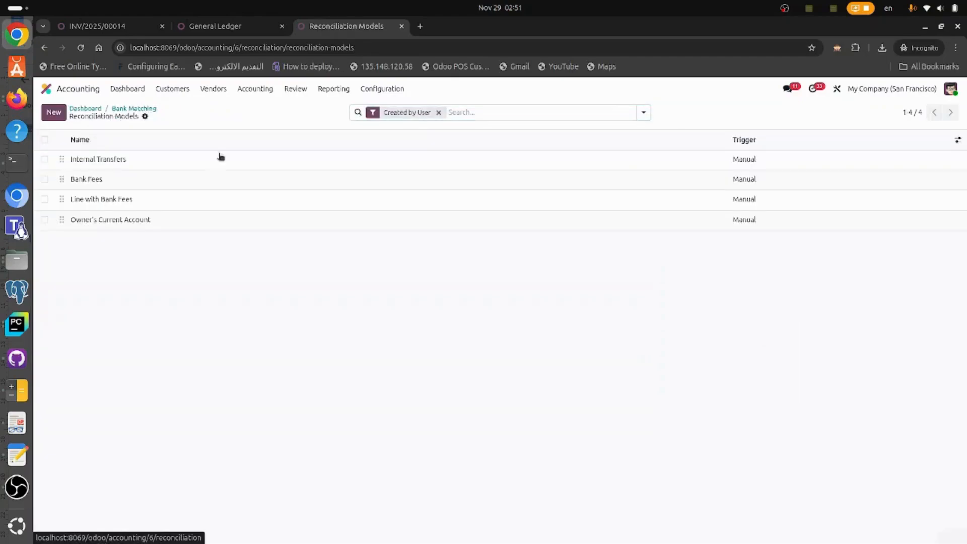
Step: Reconcile the "Monthly operations fund transfer" line with the Internal Transfers model and return to the accounting dashboard
left_click(235, 166)
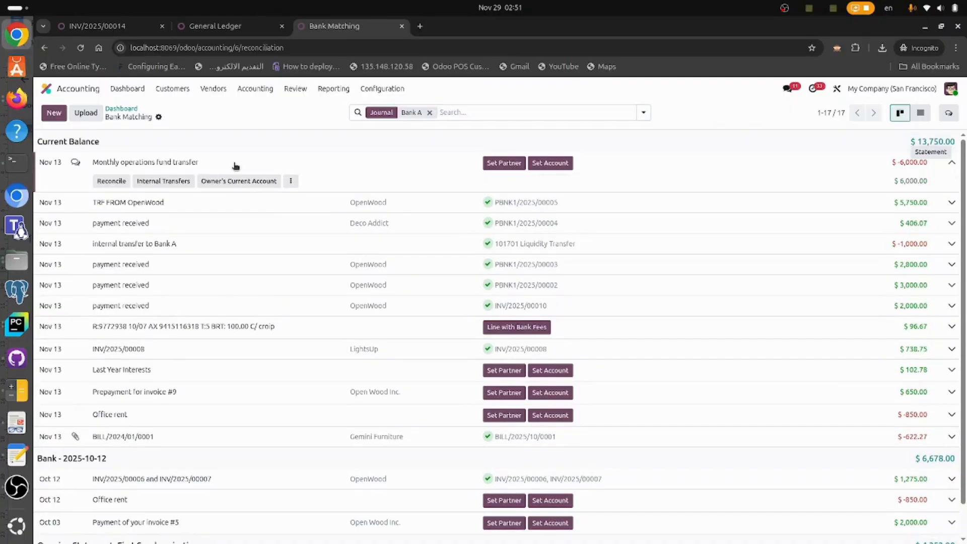
left_click(169, 182)
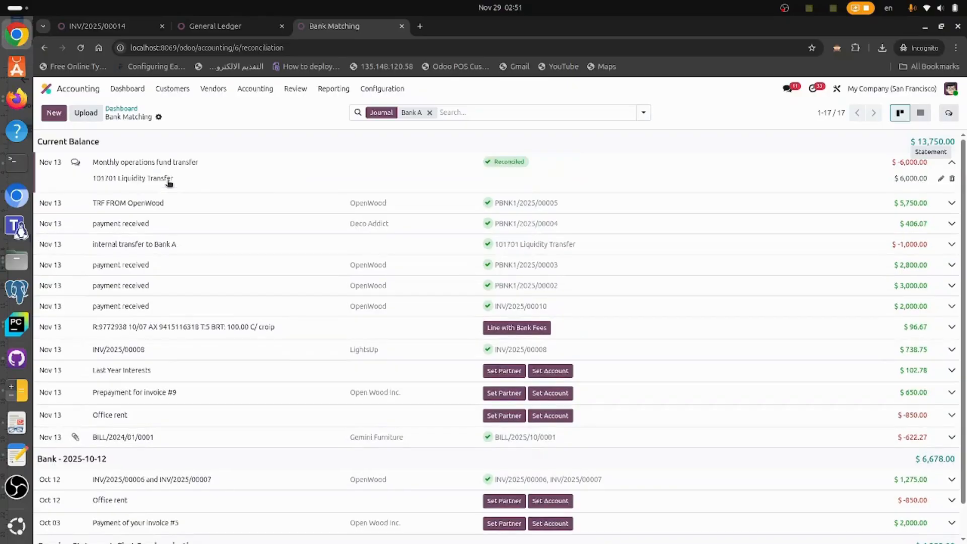
left_click(129, 110)
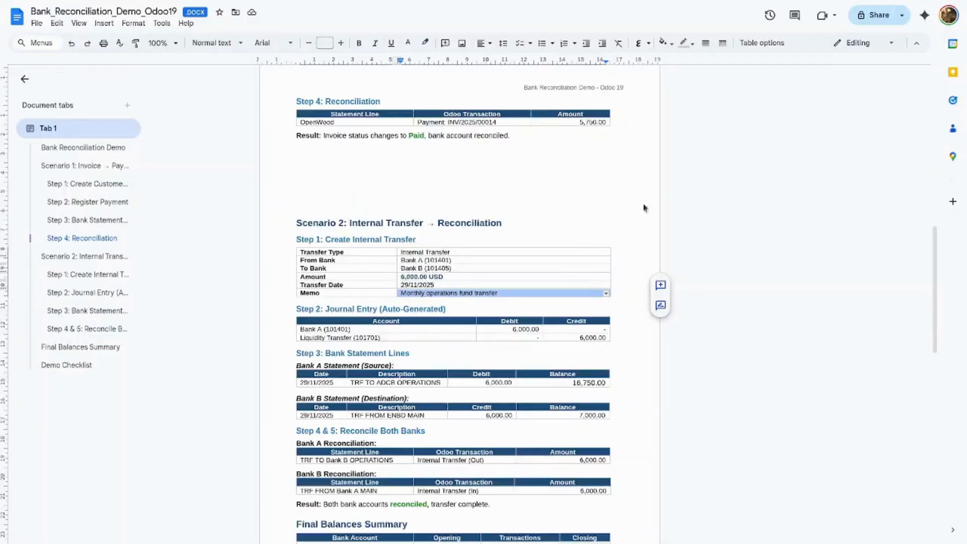
Step: Compare the dashboard bank balances with Scenario 2 in the demo document and check the Liquidity Transfer account number there
scroll(558, 346, "down", 2)
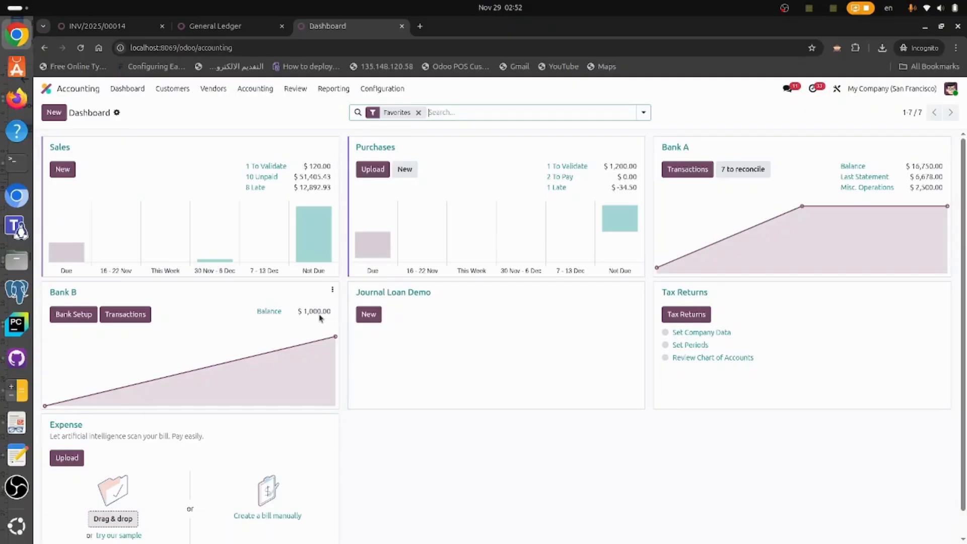
key("alt+Tab")
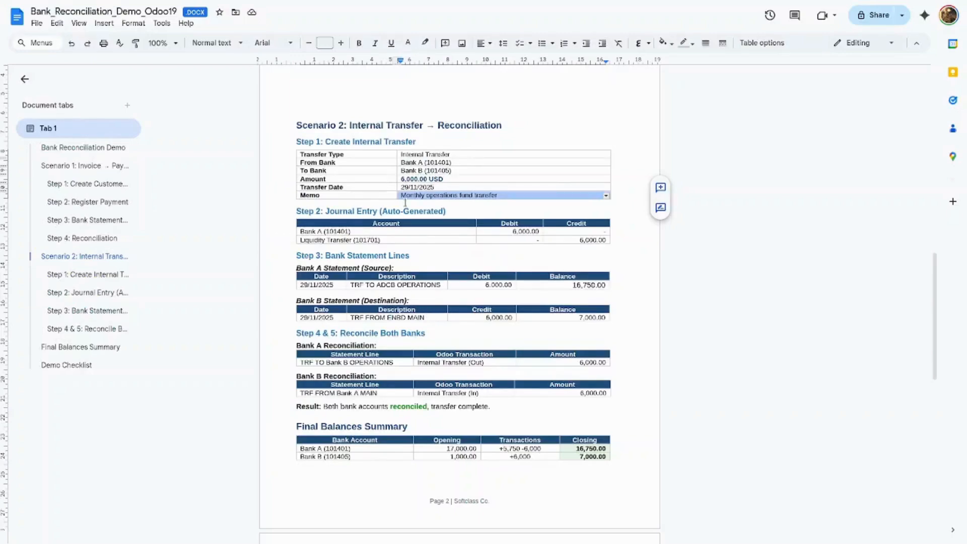
double_click(367, 240)
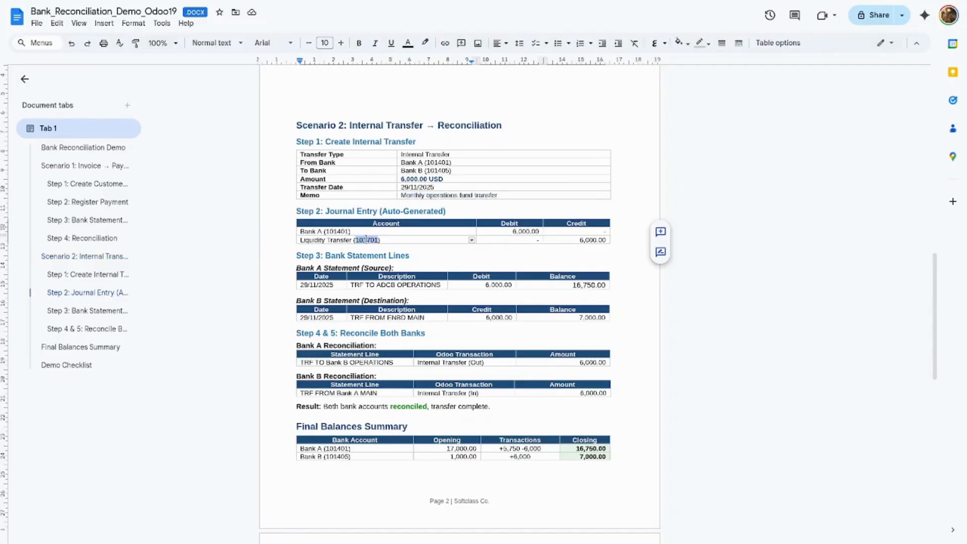
key("alt+Tab")
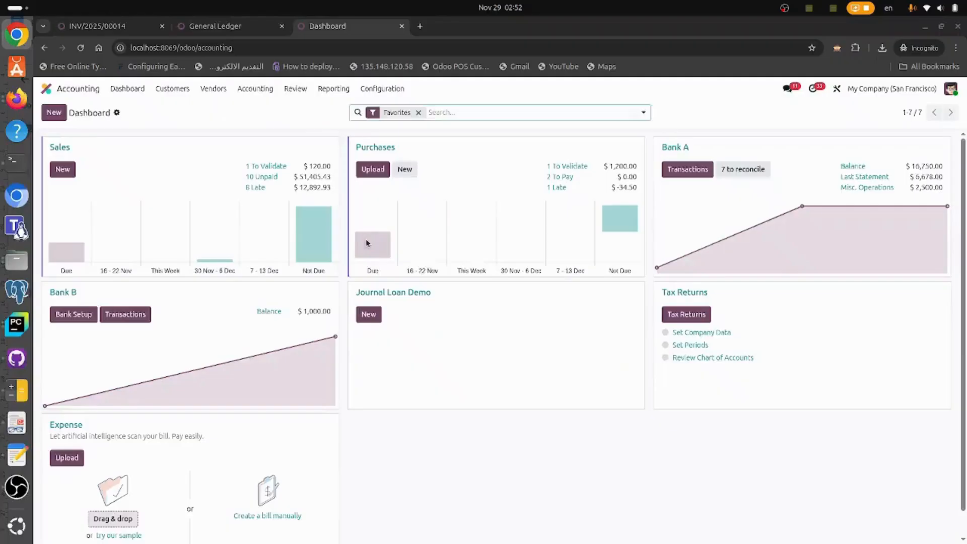
Step: Reload the General Ledger report, filter it by account 101701, and examine the Liquidity Transfer entries and balance
left_click(248, 30)
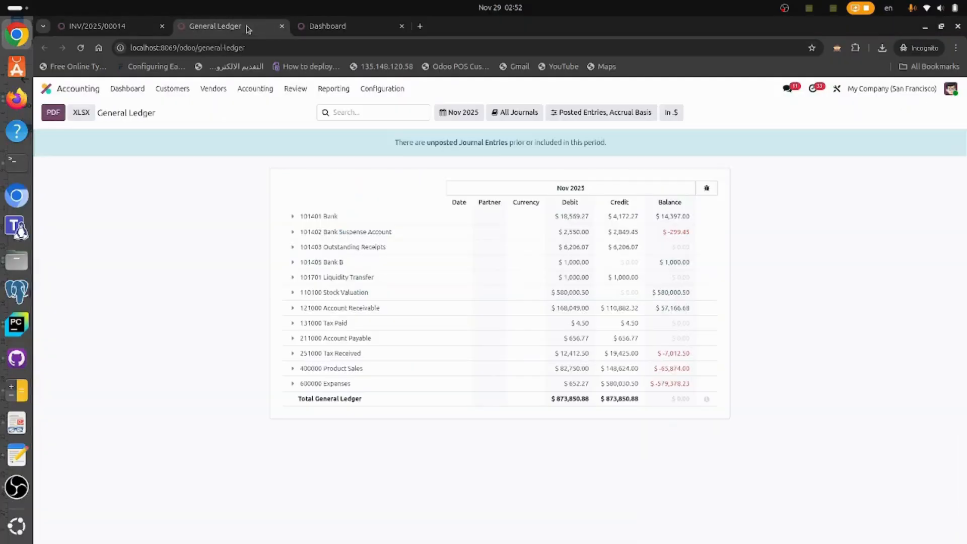
left_click(333, 89)
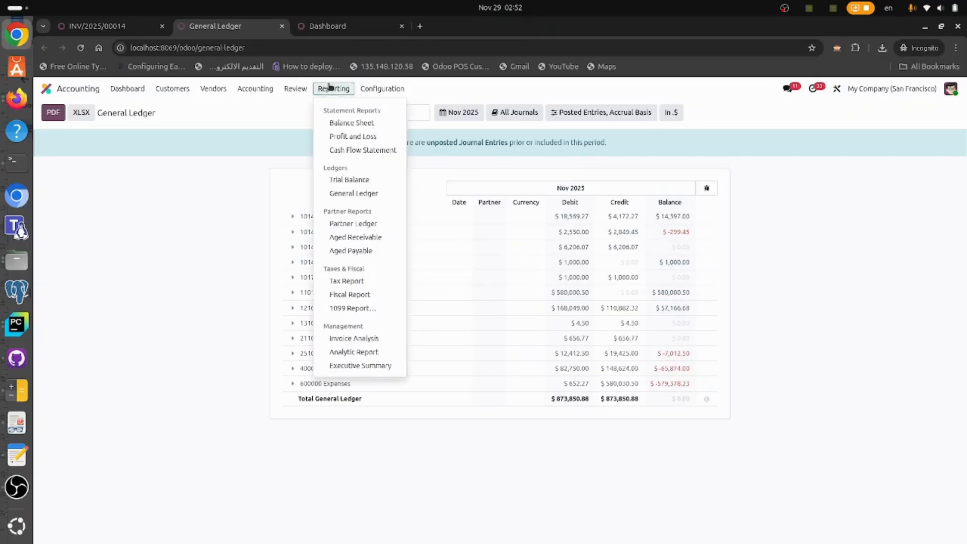
left_click(355, 197)
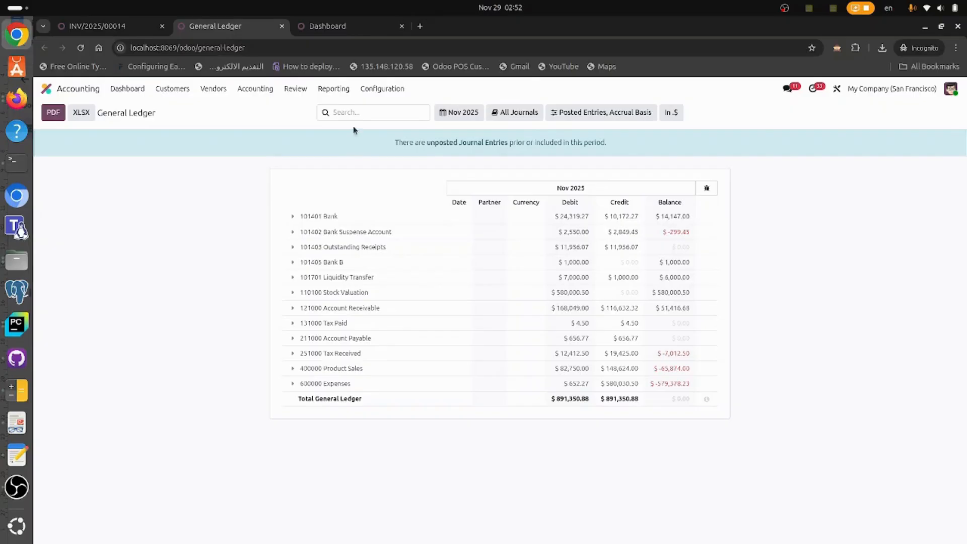
left_click(355, 111)
type("101701")
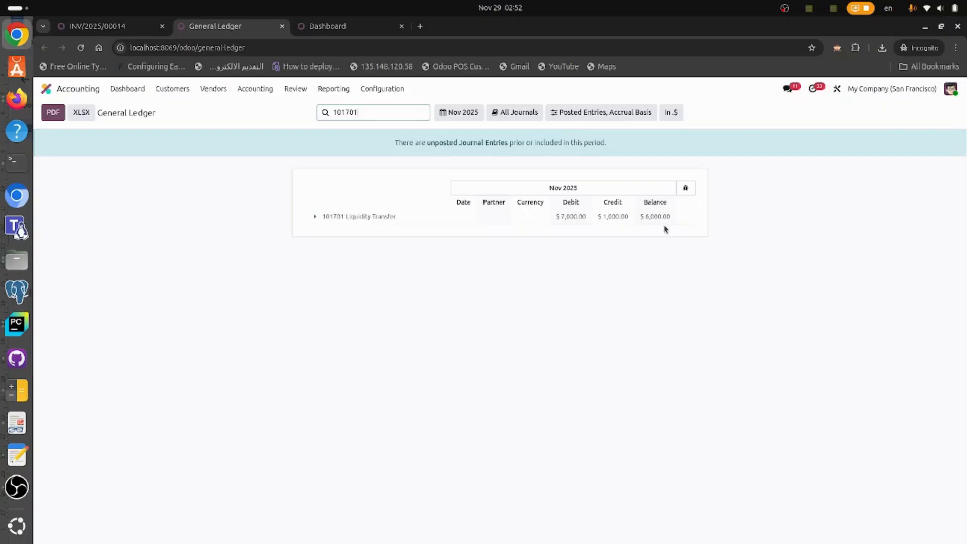
double_click(648, 216)
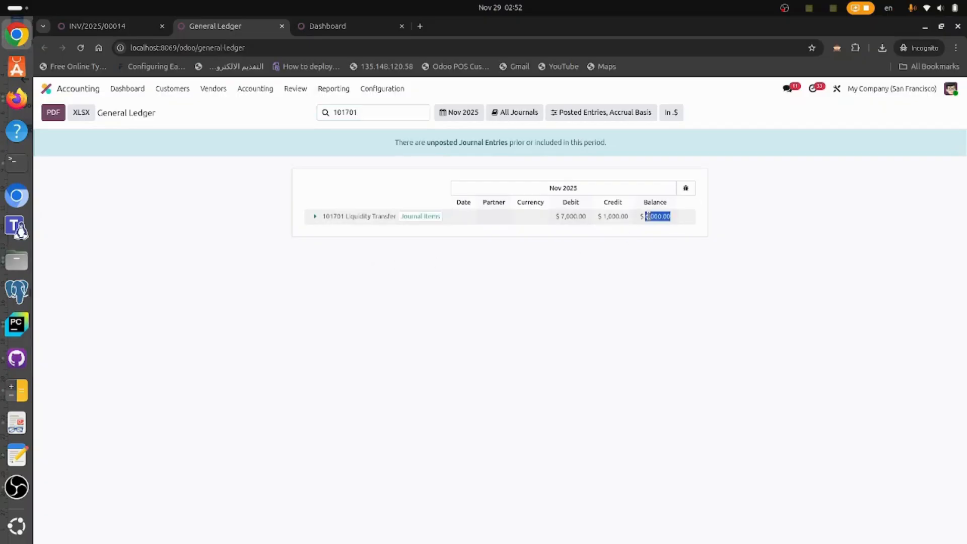
left_click(329, 216)
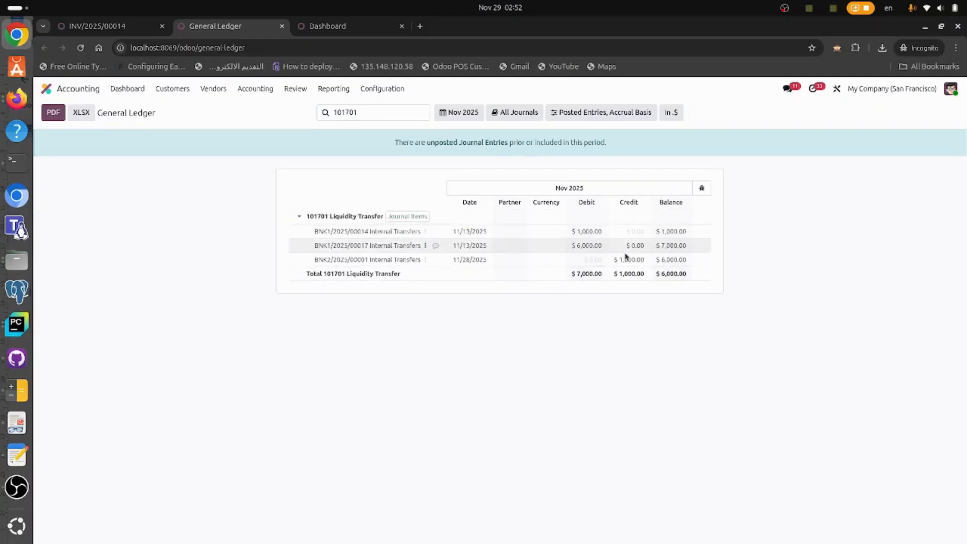
double_click(588, 247)
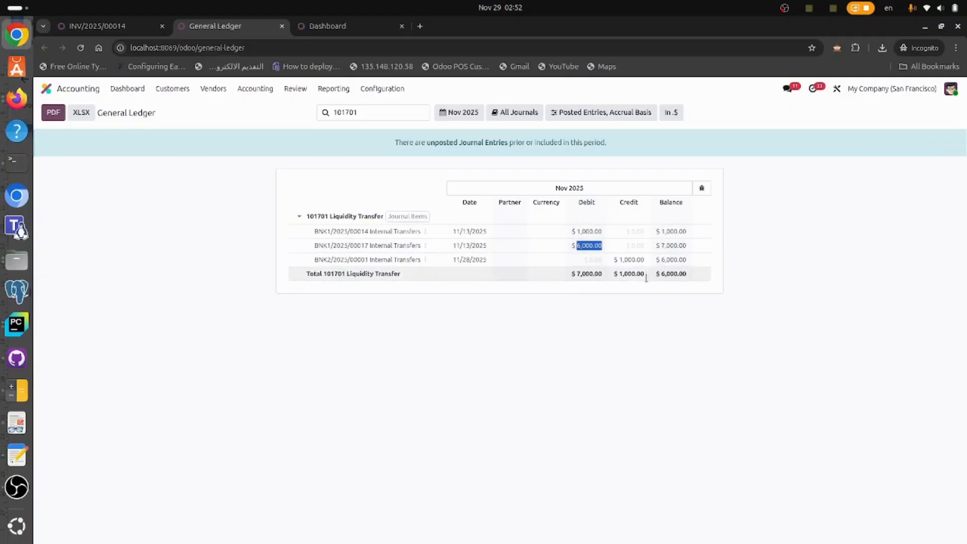
double_click(668, 274)
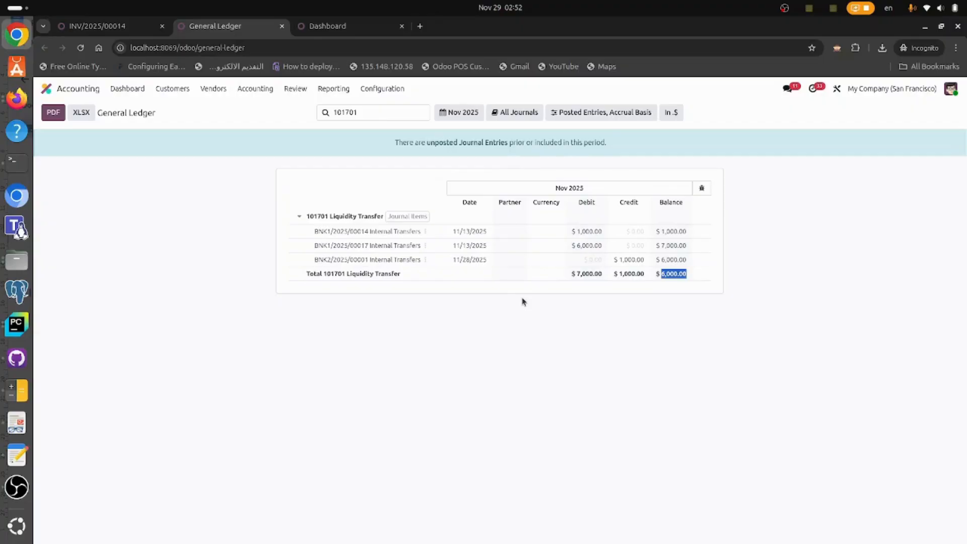
Step: Copy the statement line text "TRF FROM Bank A MAIN" from the Bank B Reconciliation table in the demo document
key("alt+Tab")
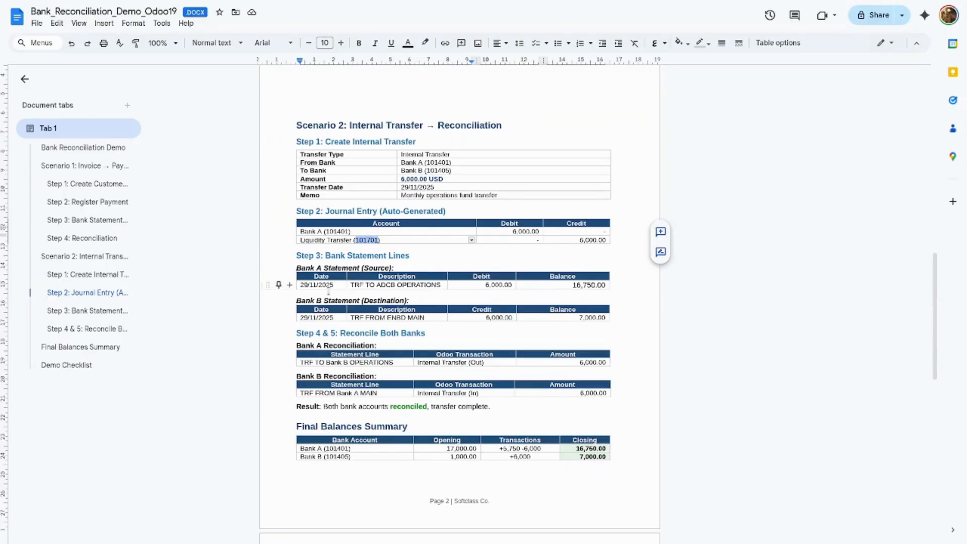
double_click(336, 375)
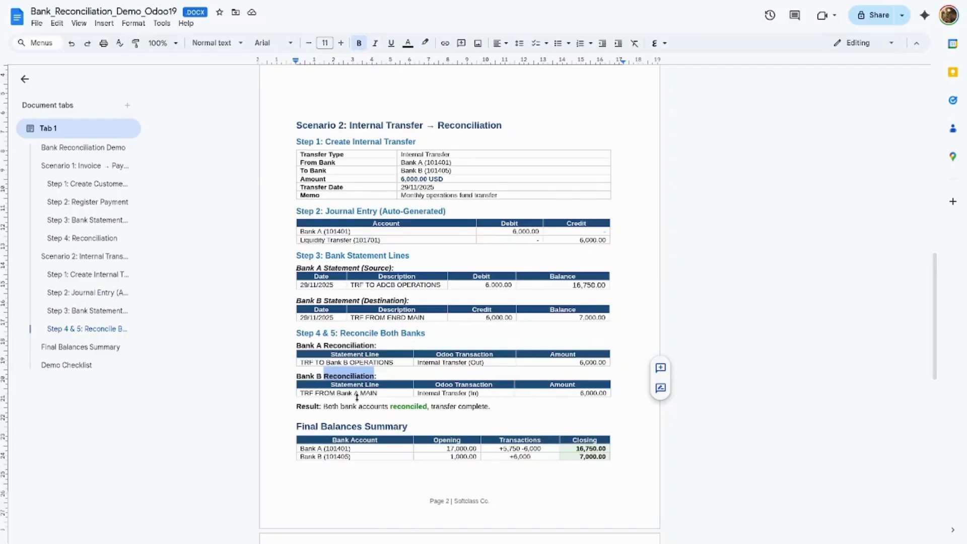
triple_click(377, 394)
key("ctrl+c")
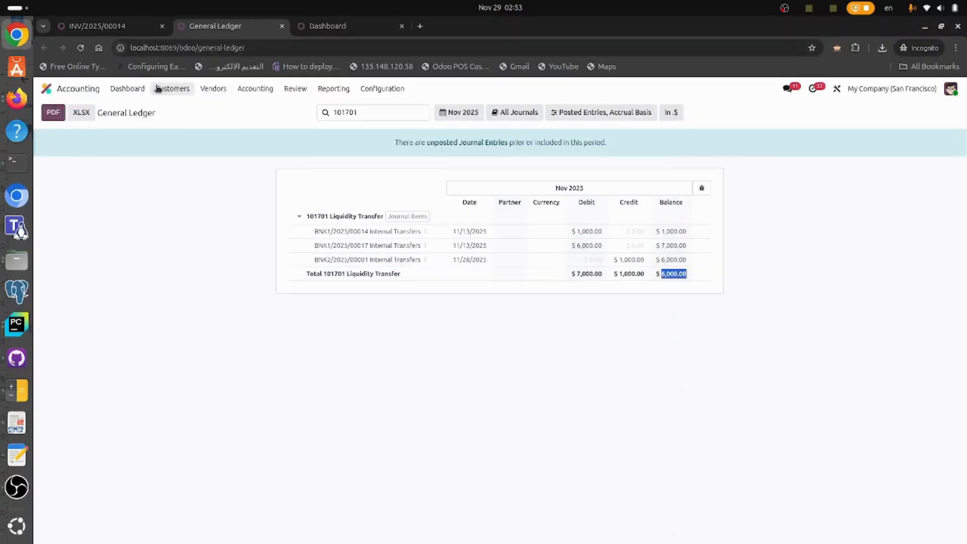
Step: Add a statement line in Bank B's bank matching labelled "TRF FROM Bank A MAIN" with an amount of 6000
left_click(128, 89)
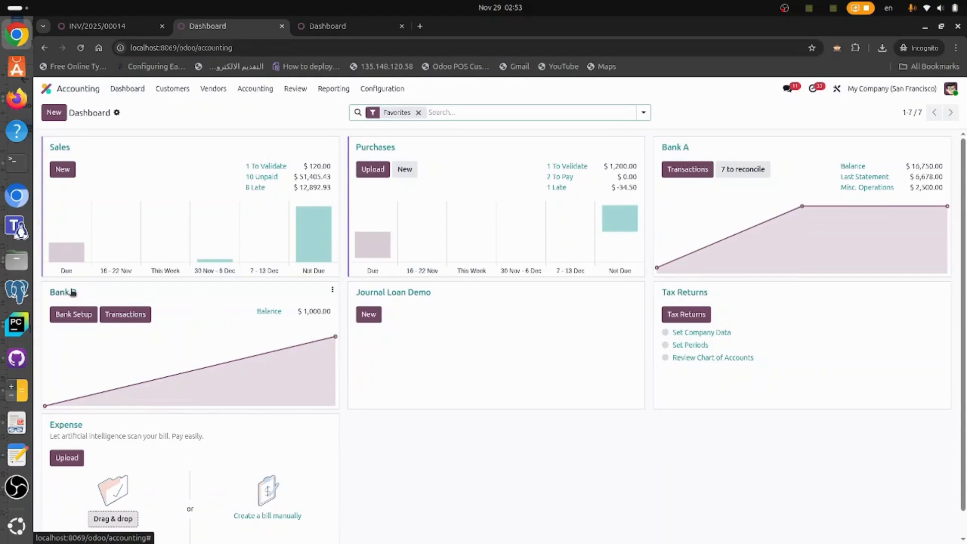
left_click(71, 291)
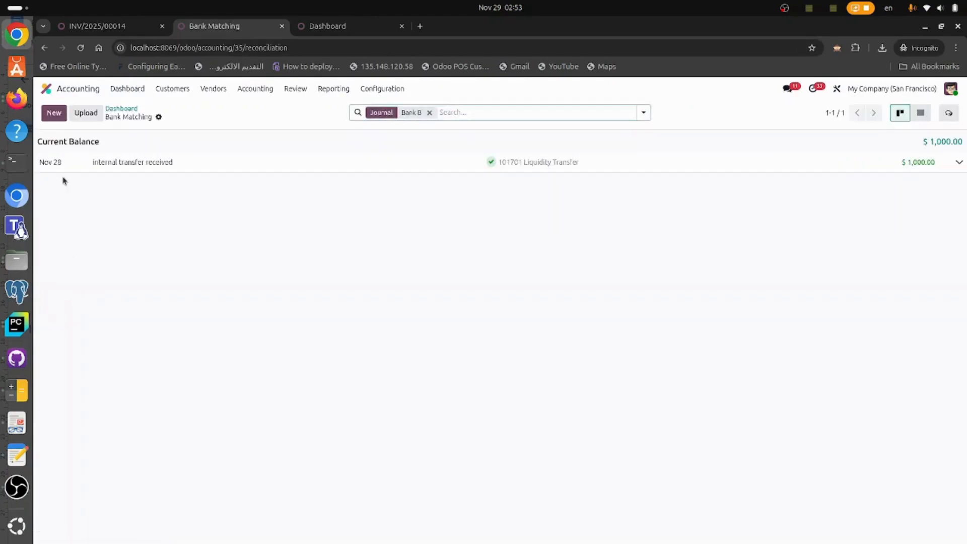
left_click(53, 113)
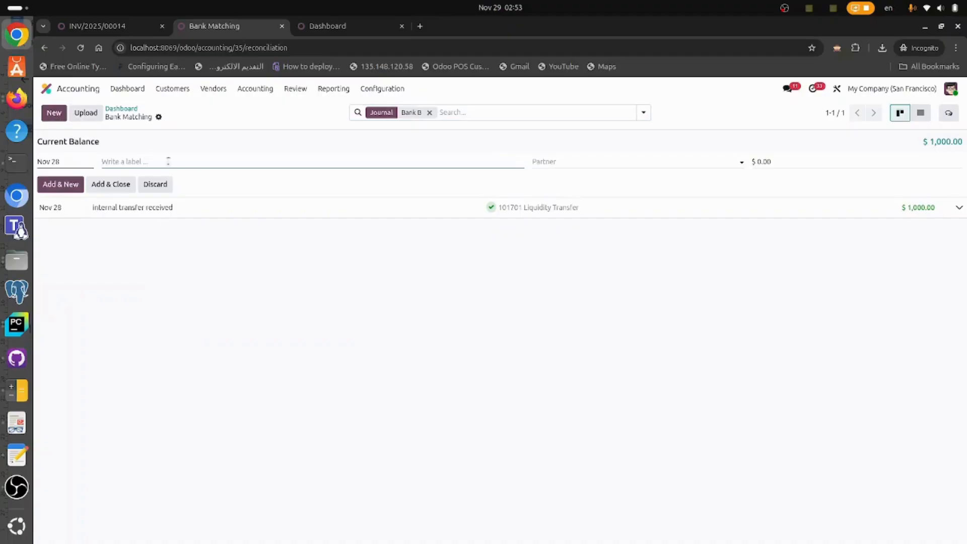
key("ctrl+v")
left_click(765, 162)
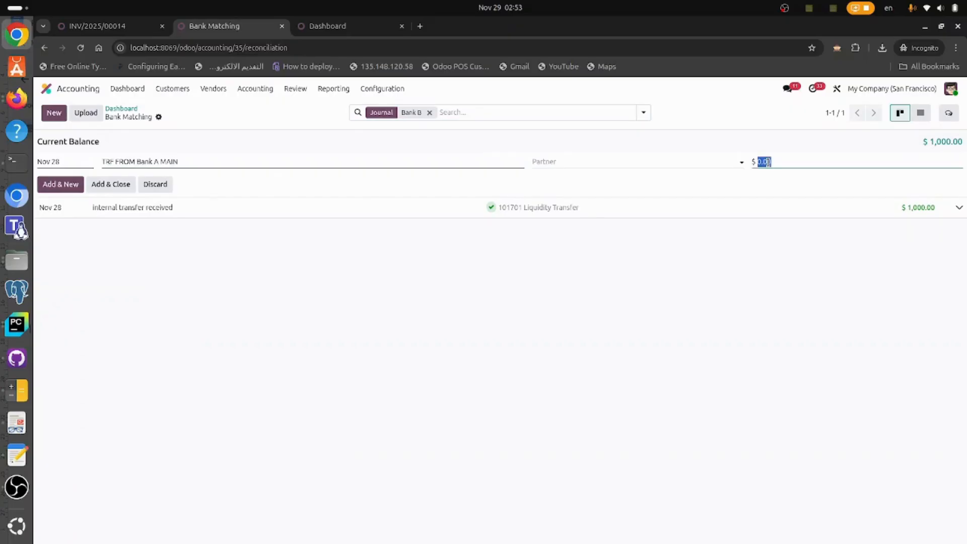
type("6000")
left_click(123, 185)
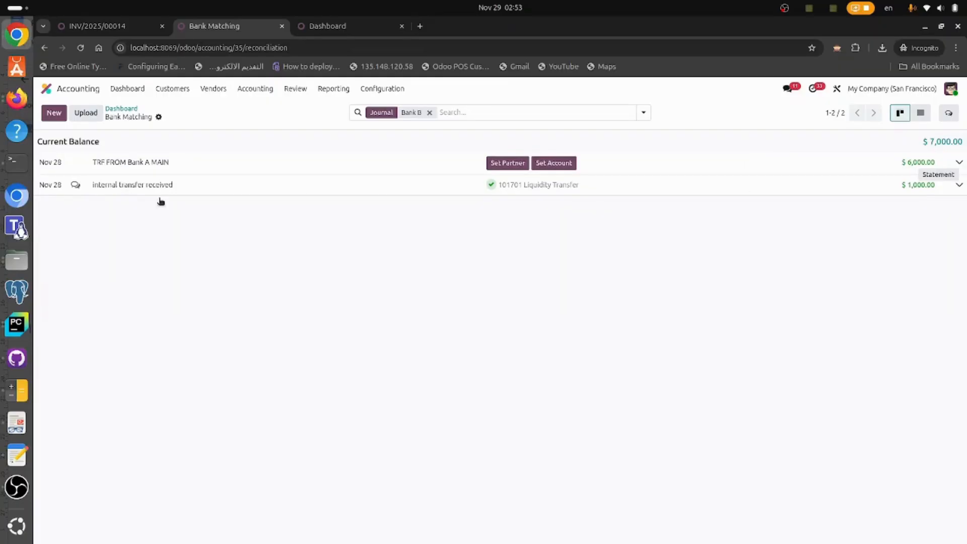
Step: Reconcile Bank B's "TRF FROM Bank A MAIN" line with the Internal Transfers model and return to the accounting dashboard
left_click(214, 169)
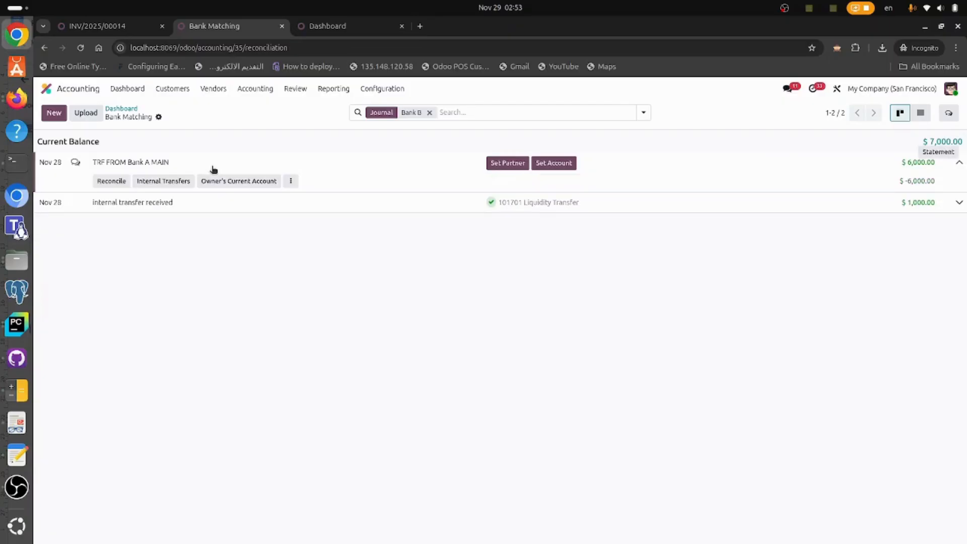
left_click(170, 182)
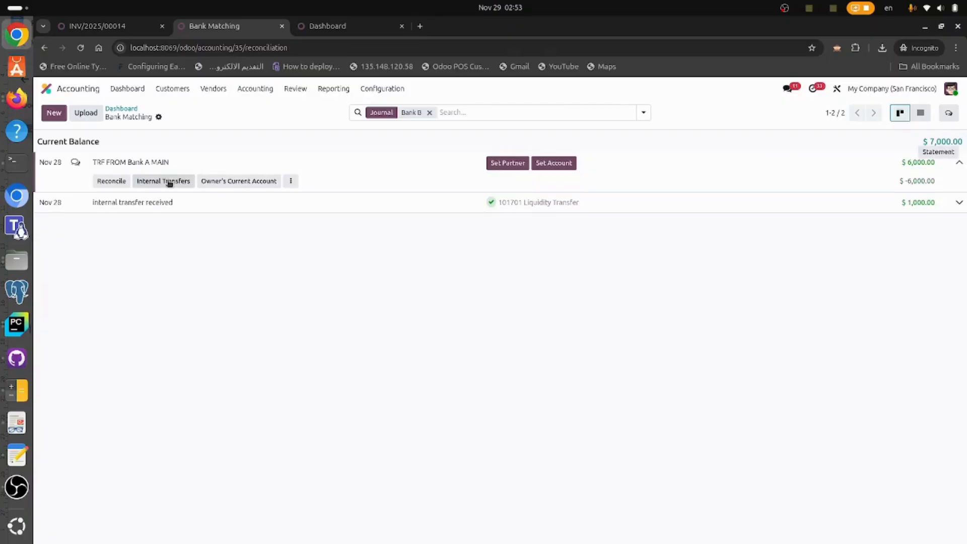
left_click(121, 109)
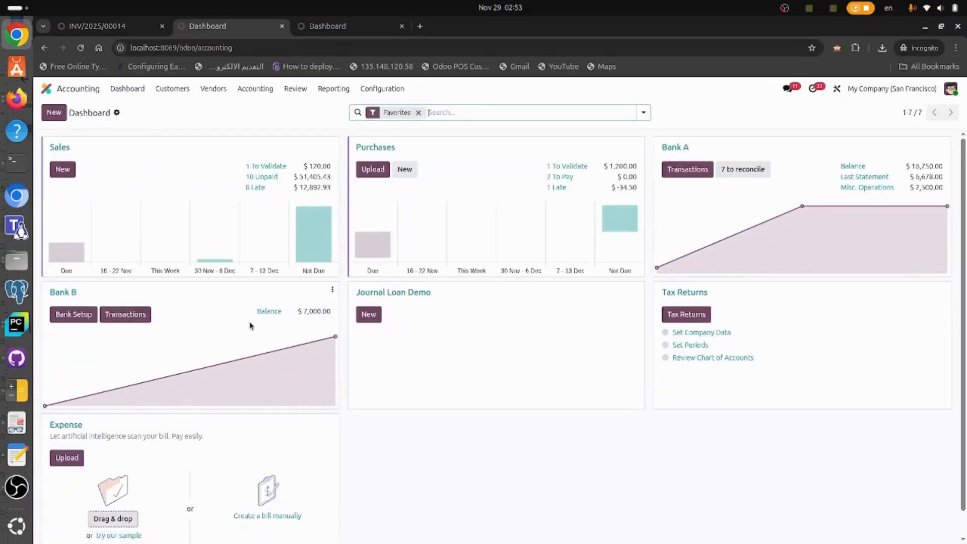
Step: Examine Bank B's ledger entries from its dashboard balance and open the full General Ledger report
left_click(269, 312)
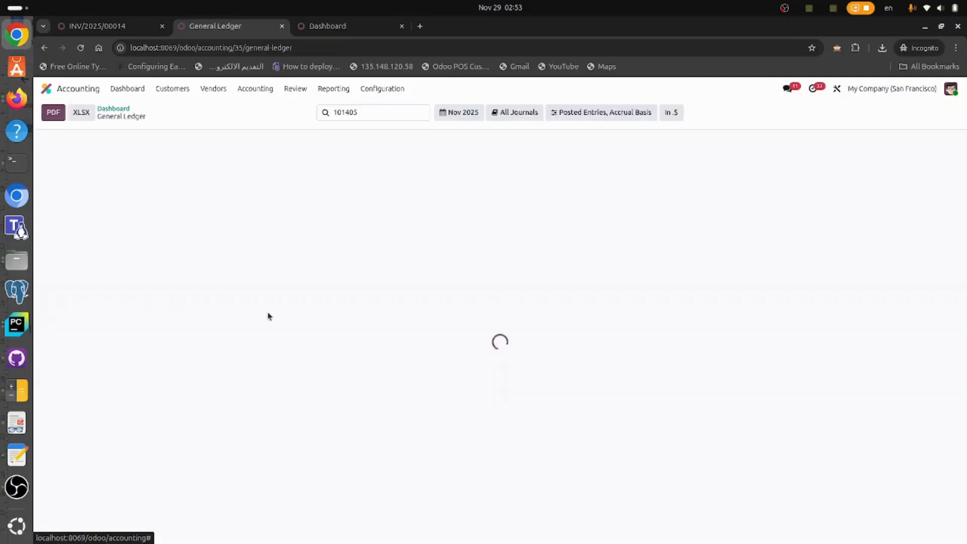
left_click(325, 222)
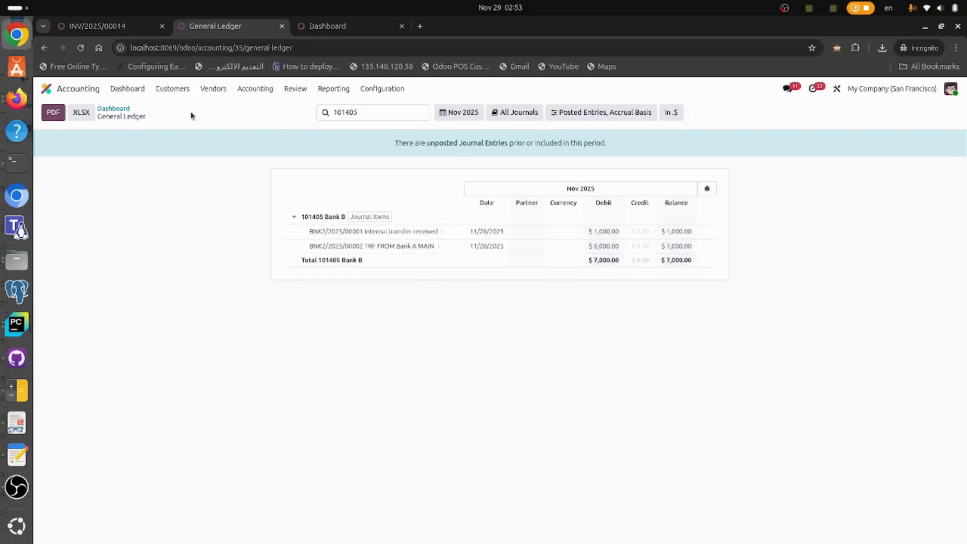
left_click(324, 91)
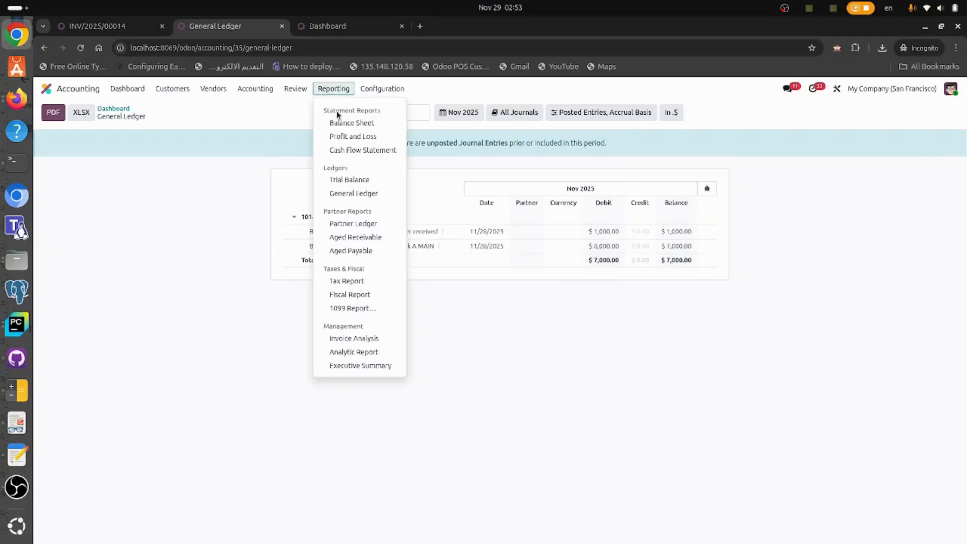
left_click(363, 193)
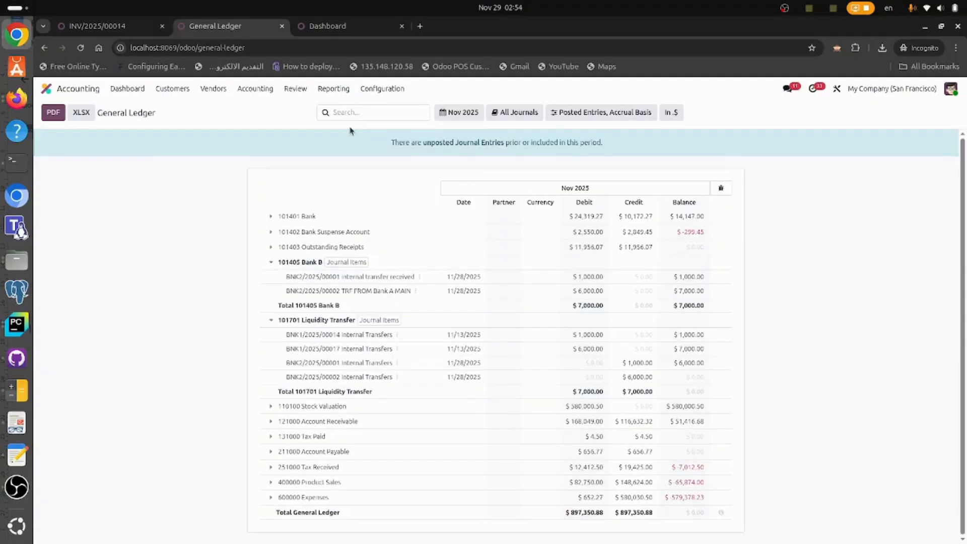
Step: Filter the General Ledger to account 101701 from the demo document, collapse its entries and check the Liquidity Transfer balance
left_click(357, 114)
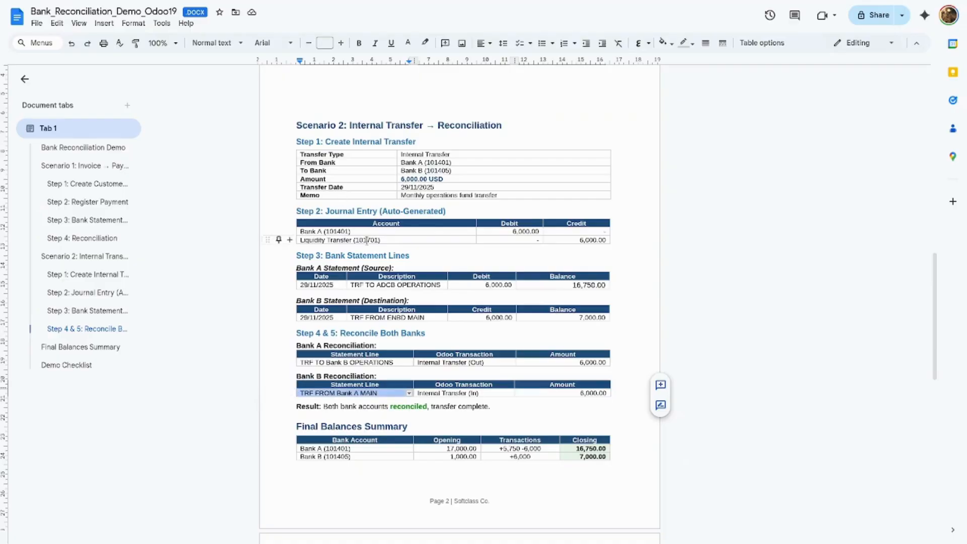
left_click(366, 240)
double_click(366, 240)
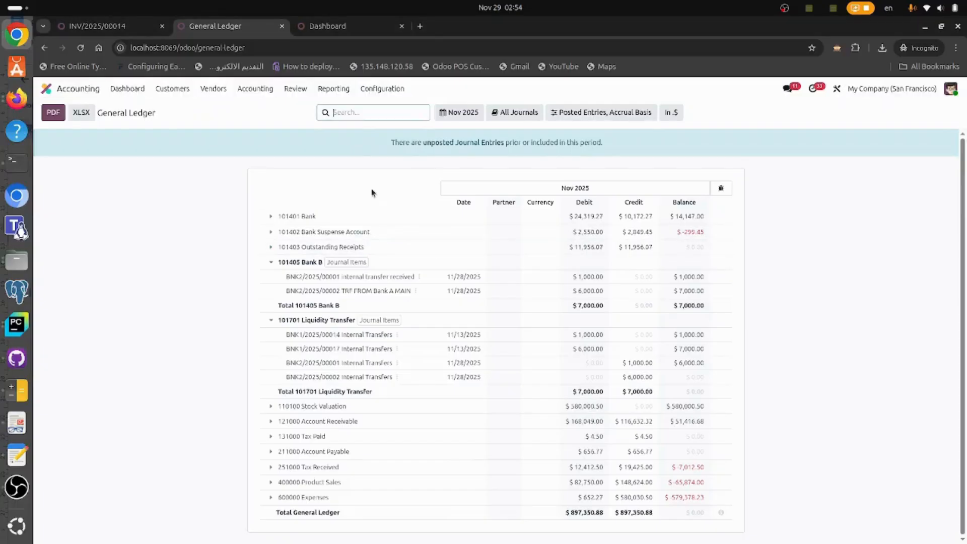
type("101701")
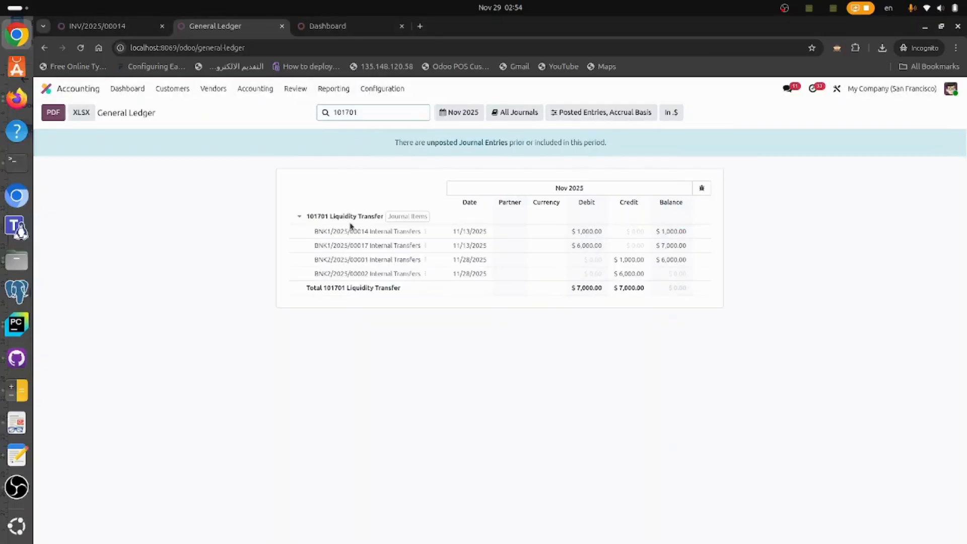
left_click(328, 217)
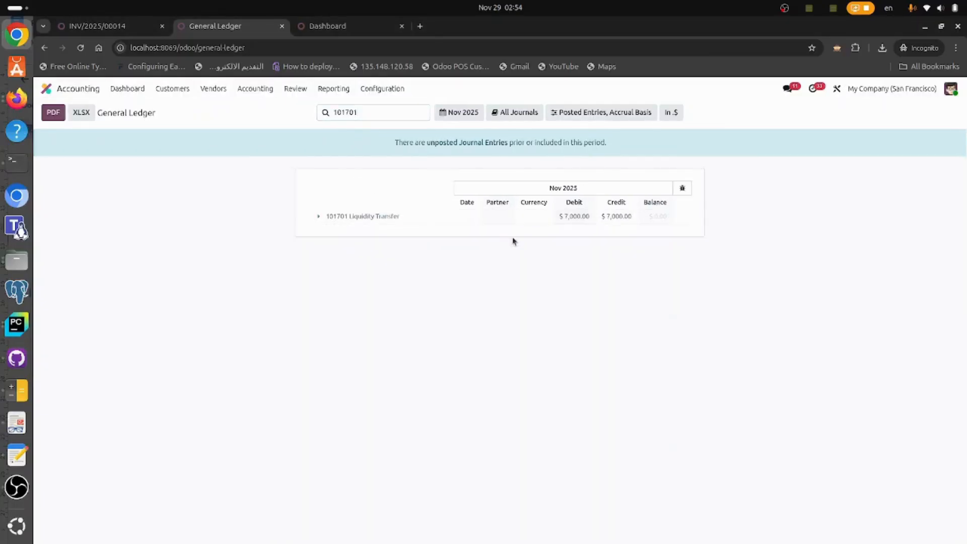
double_click(659, 216)
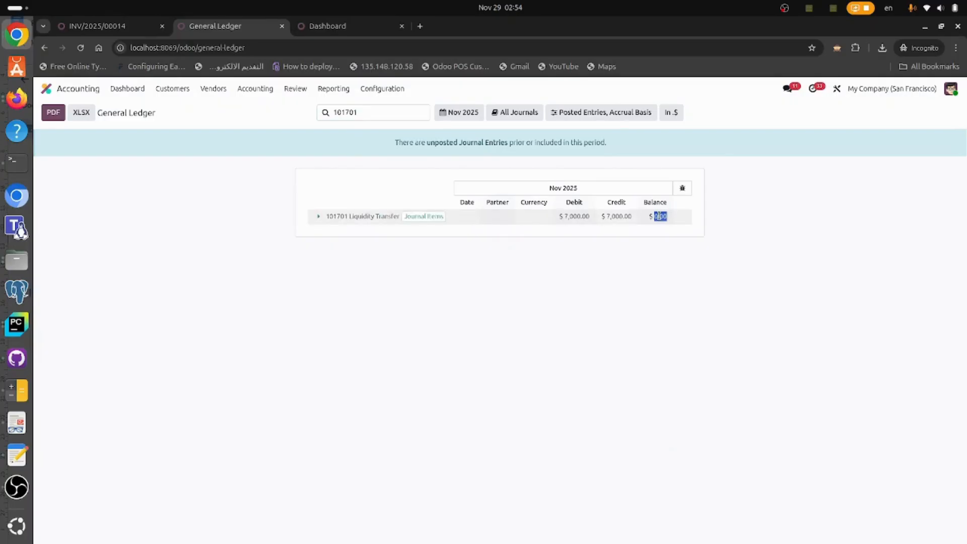
Step: Switch to the demo document and highlight the Result line below the Bank B Reconciliation table
key("alt+Tab")
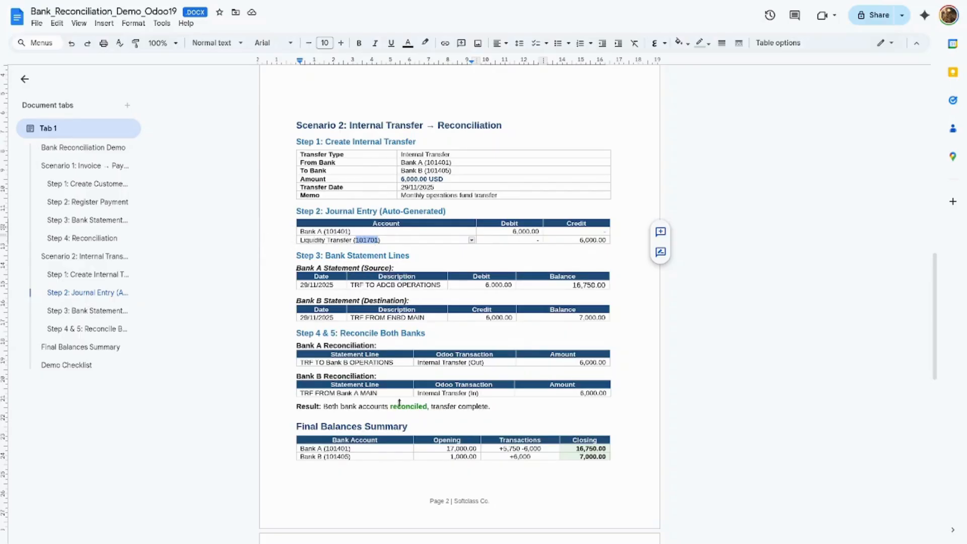
scroll(407, 419, "down", 1)
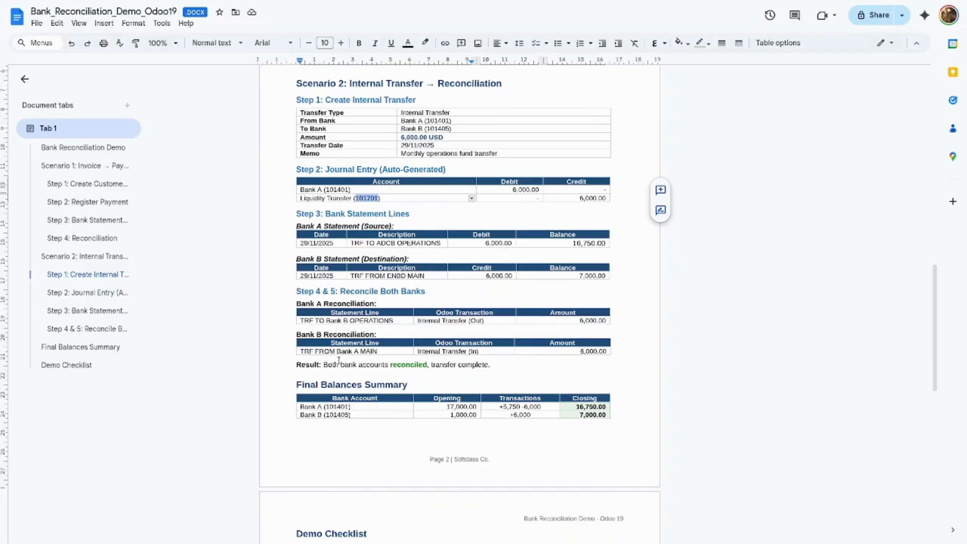
triple_click(408, 368)
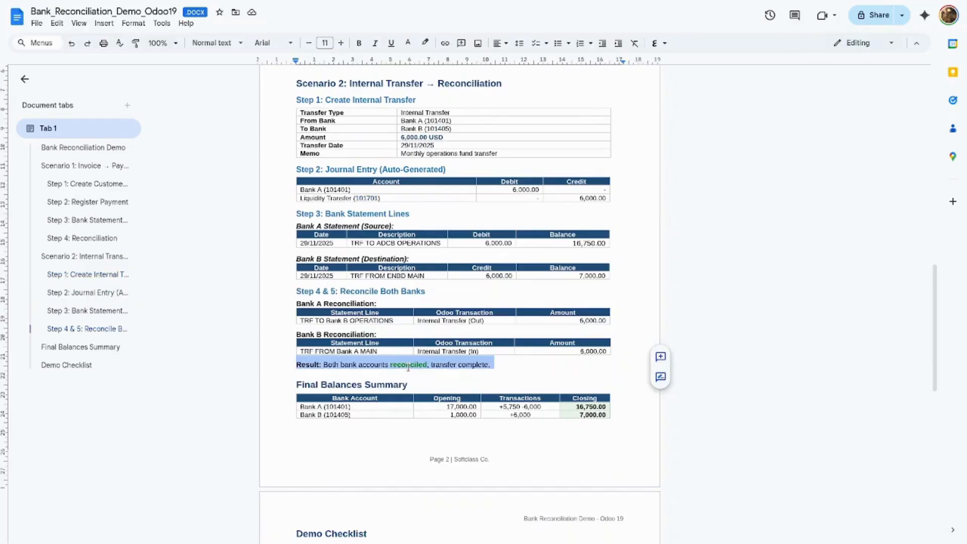
Step: Switch back to Odoo, inspect the Liquidity Transfer account's entries in the General Ledger and return to the accounting dashboard
key("alt+Tab")
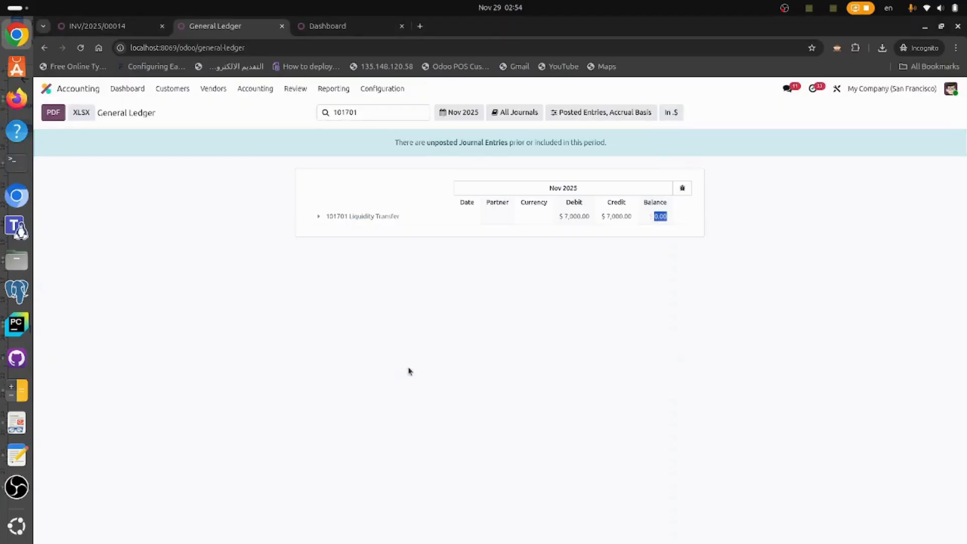
left_click(358, 216)
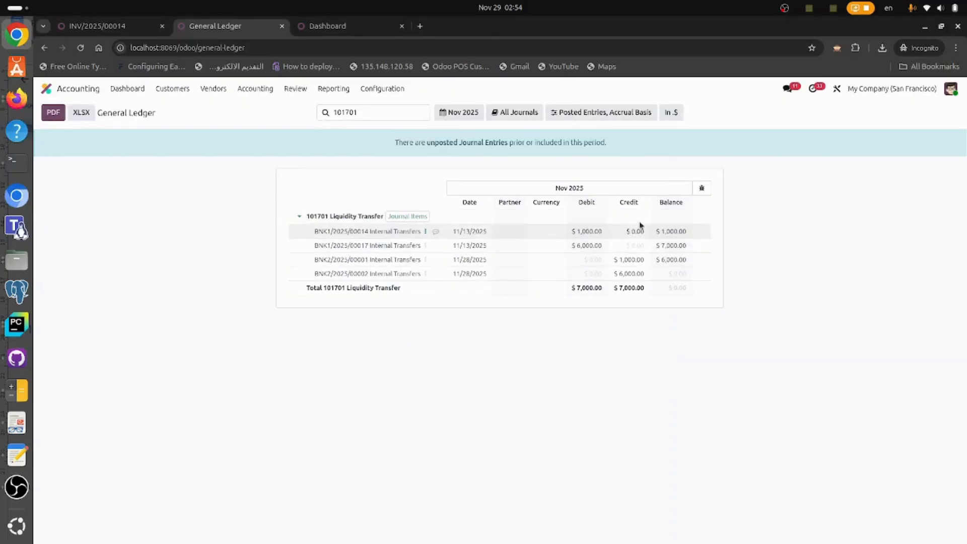
left_click(349, 216)
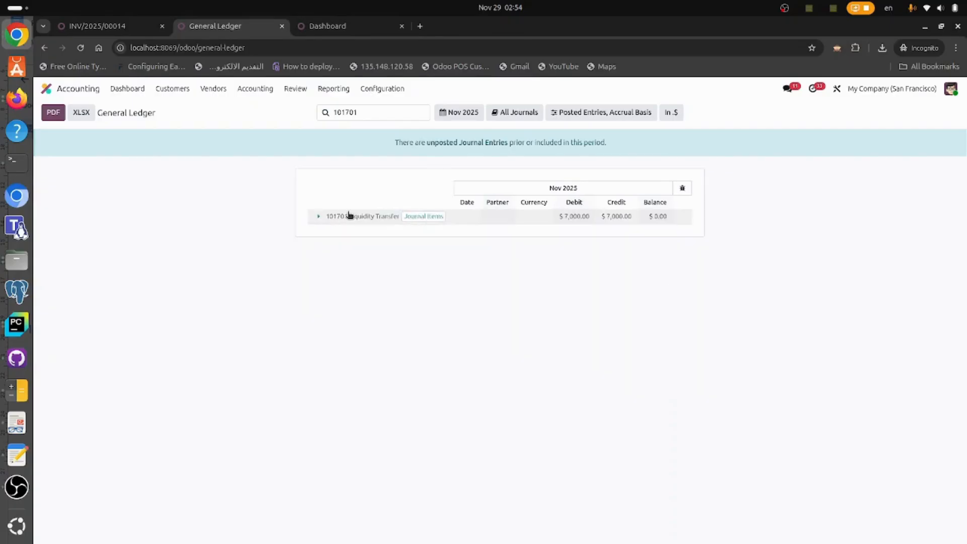
left_click(130, 90)
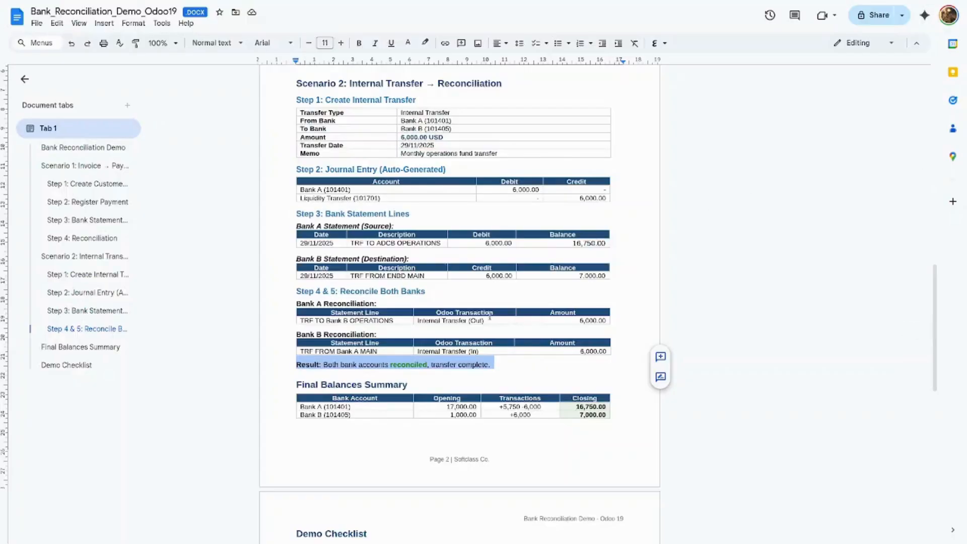
Step: In the demo document, review Bank A in the Final Balances Summary and each Demo Checklist item from invoice creation to transfer reconciliation
left_click(317, 407)
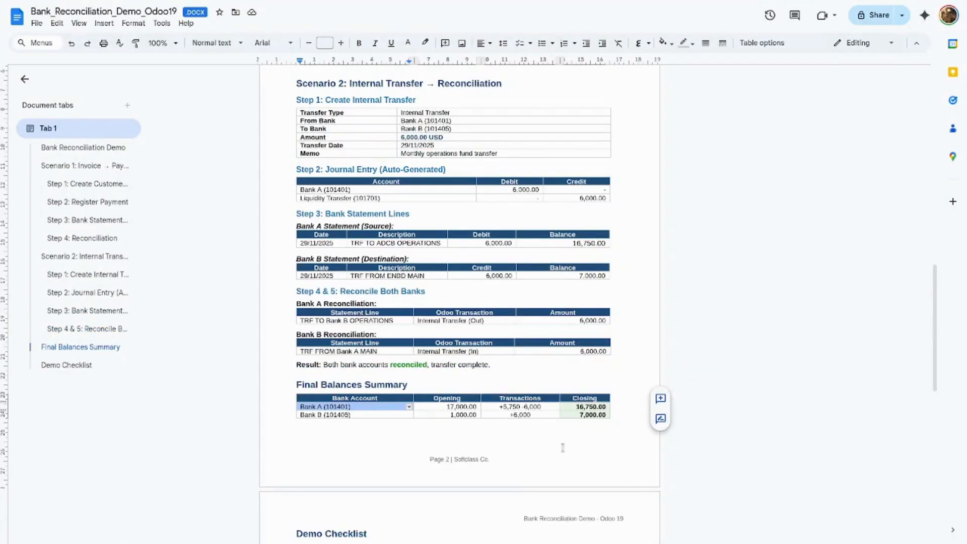
scroll(563, 448, "down", 3)
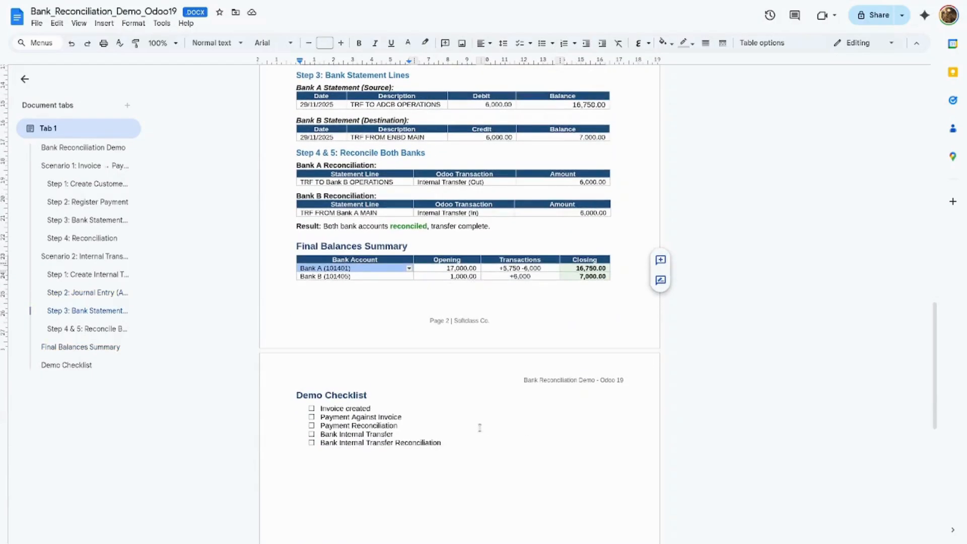
triple_click(373, 408)
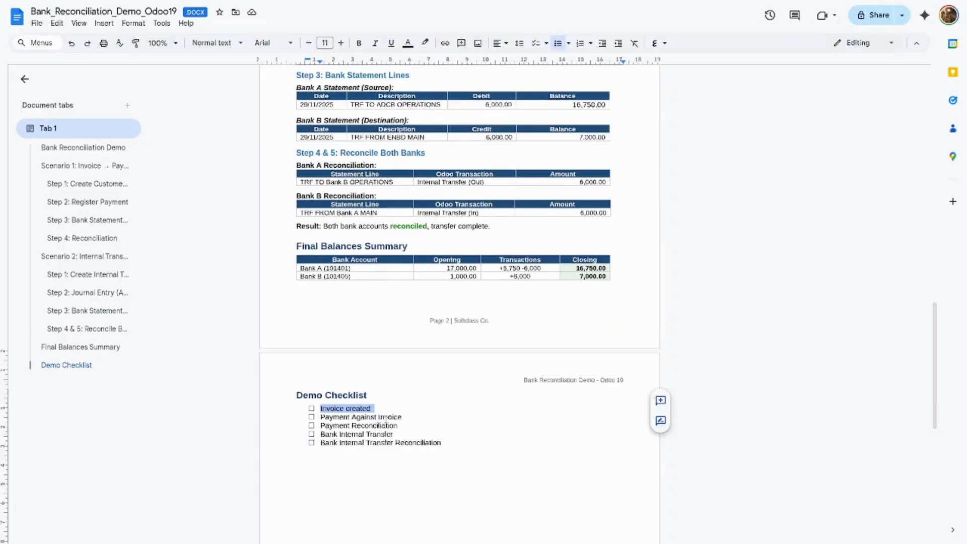
triple_click(393, 417)
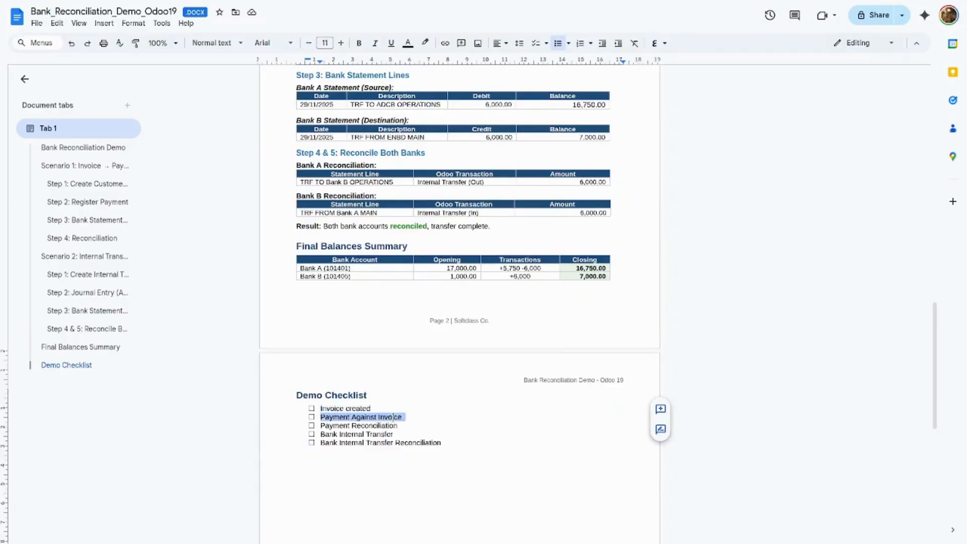
triple_click(369, 426)
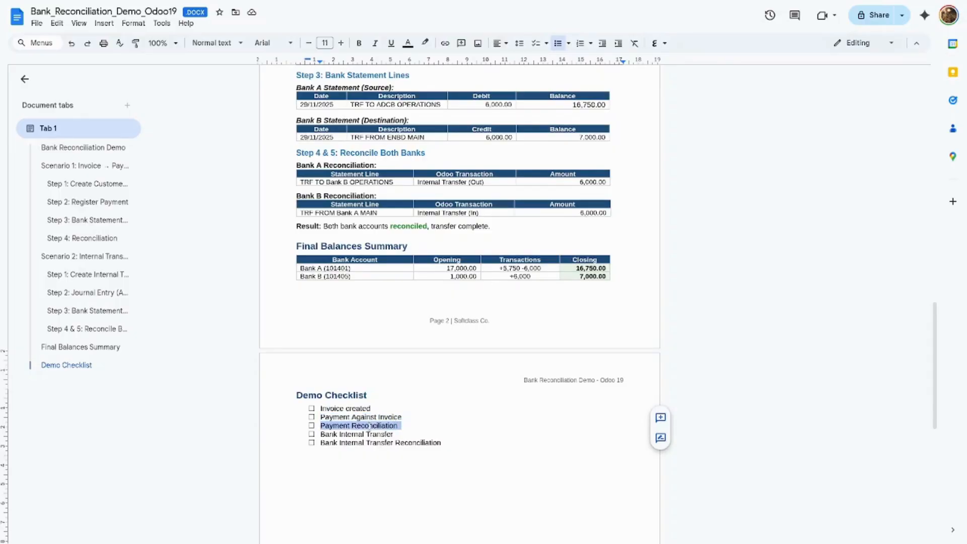
triple_click(379, 435)
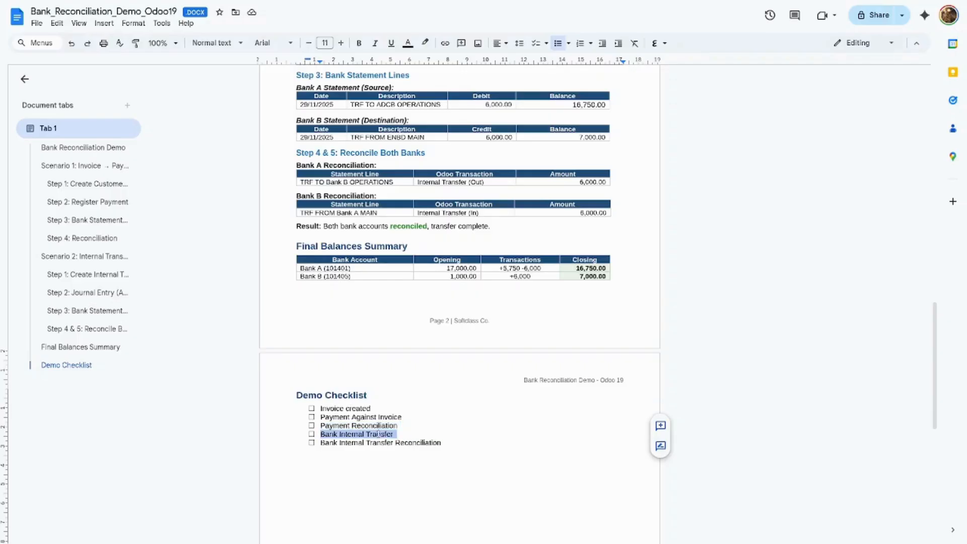
triple_click(408, 442)
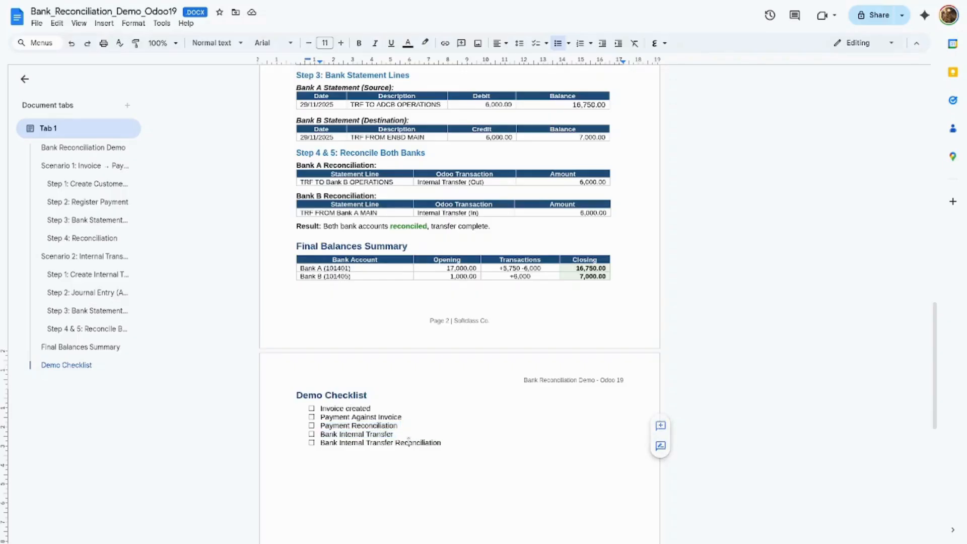